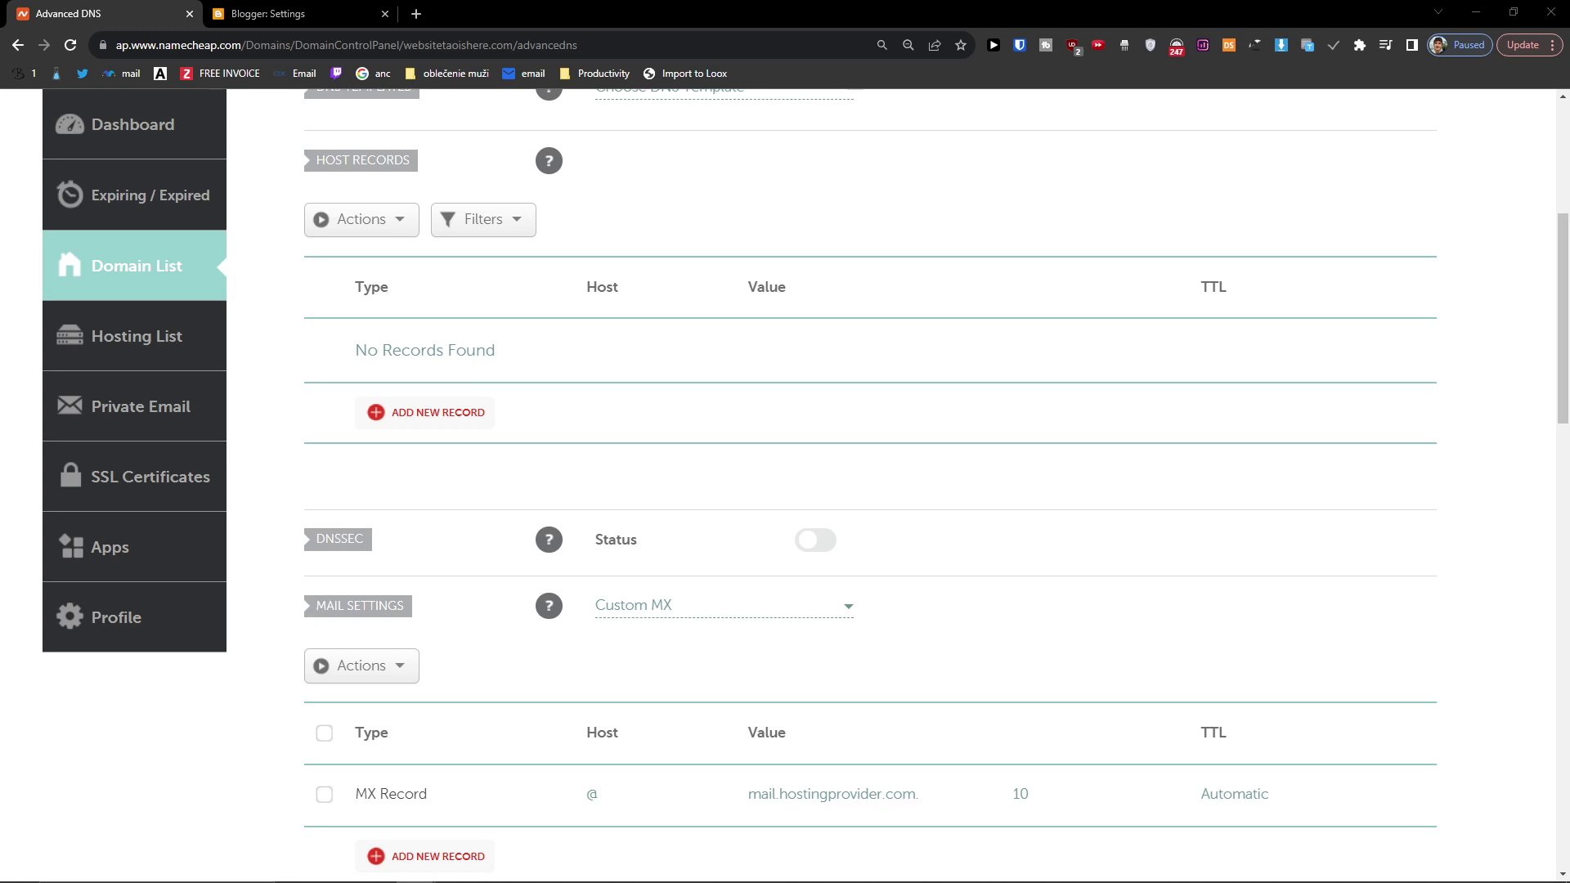
# Dismiss the failed custom domain dialog in Blogger and reload the blog settings.
pyautogui.hotkey('ctrl', 'Tab')
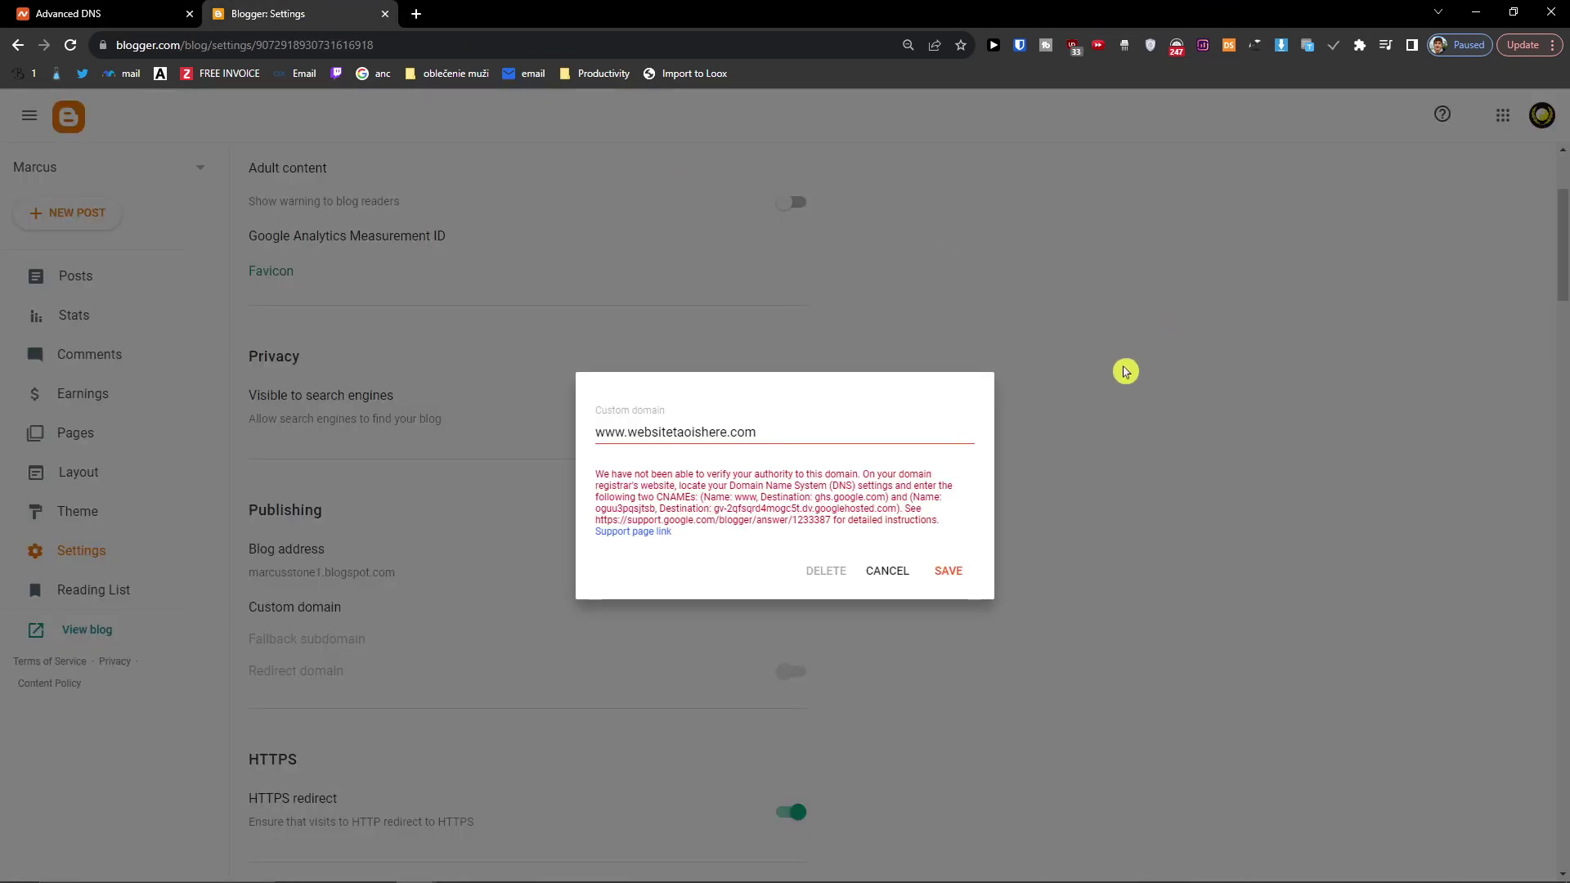
pyautogui.click(883, 572)
pyautogui.scroll(1, 670, 500)
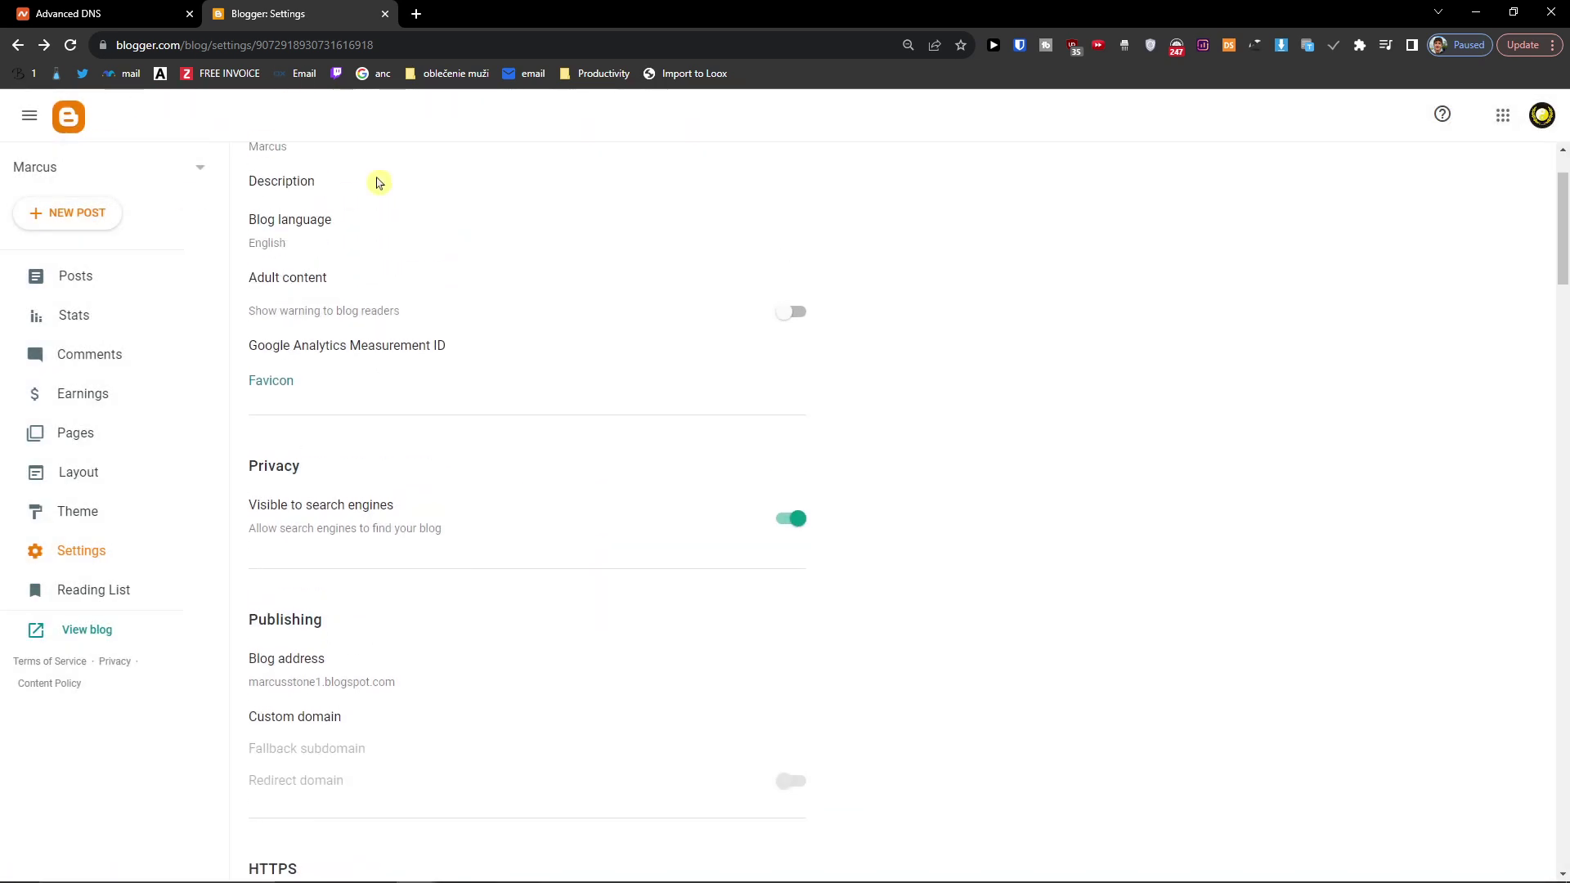
pyautogui.click(70, 547)
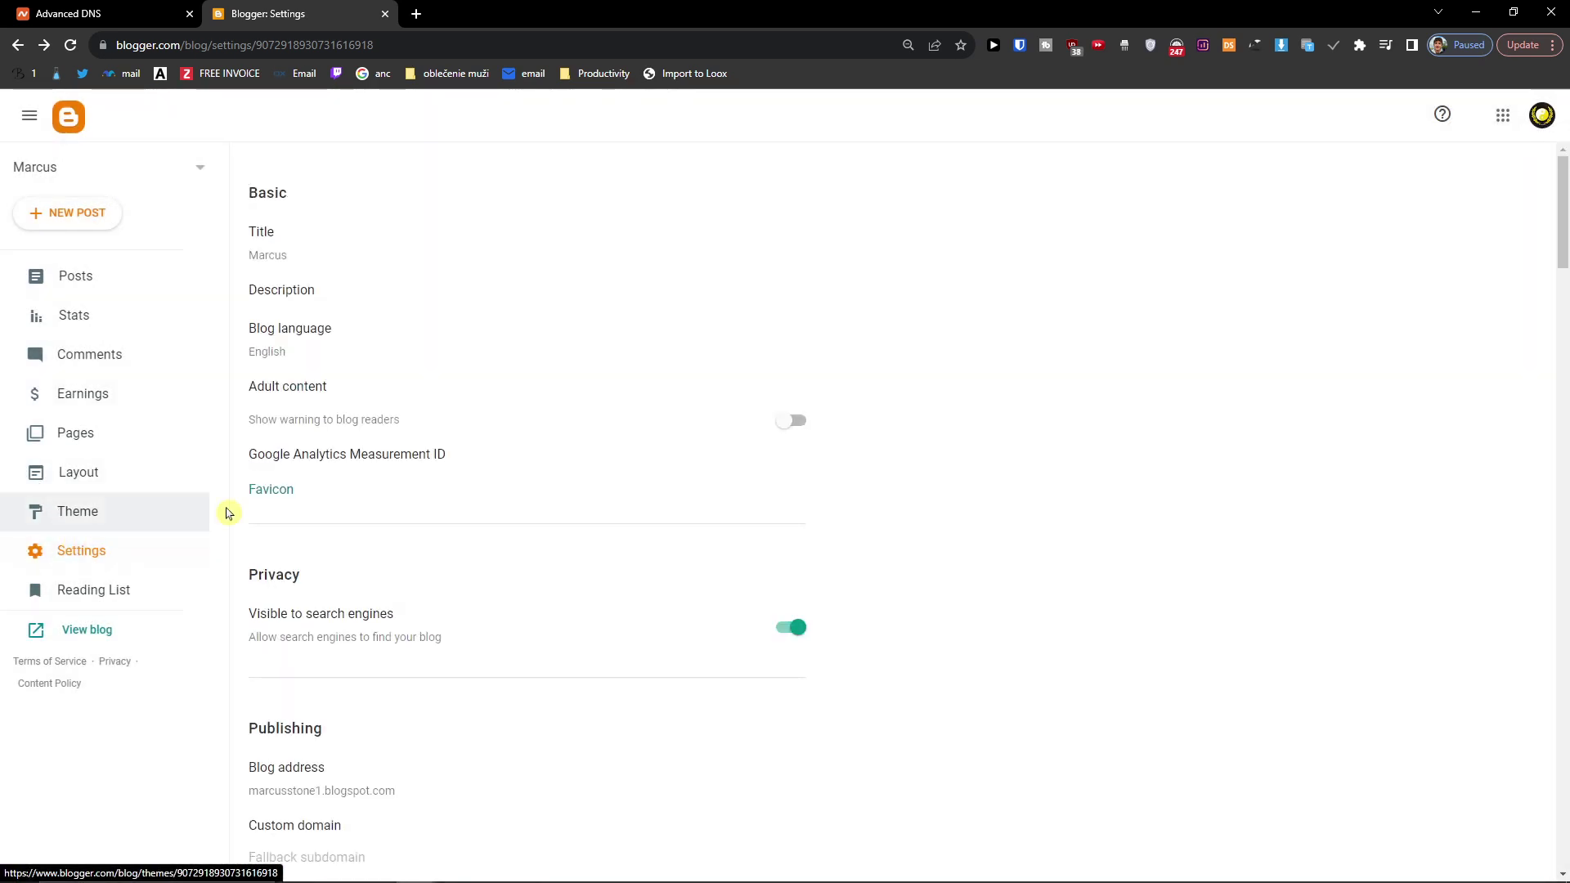
pyautogui.scroll(-2, 490, 466)
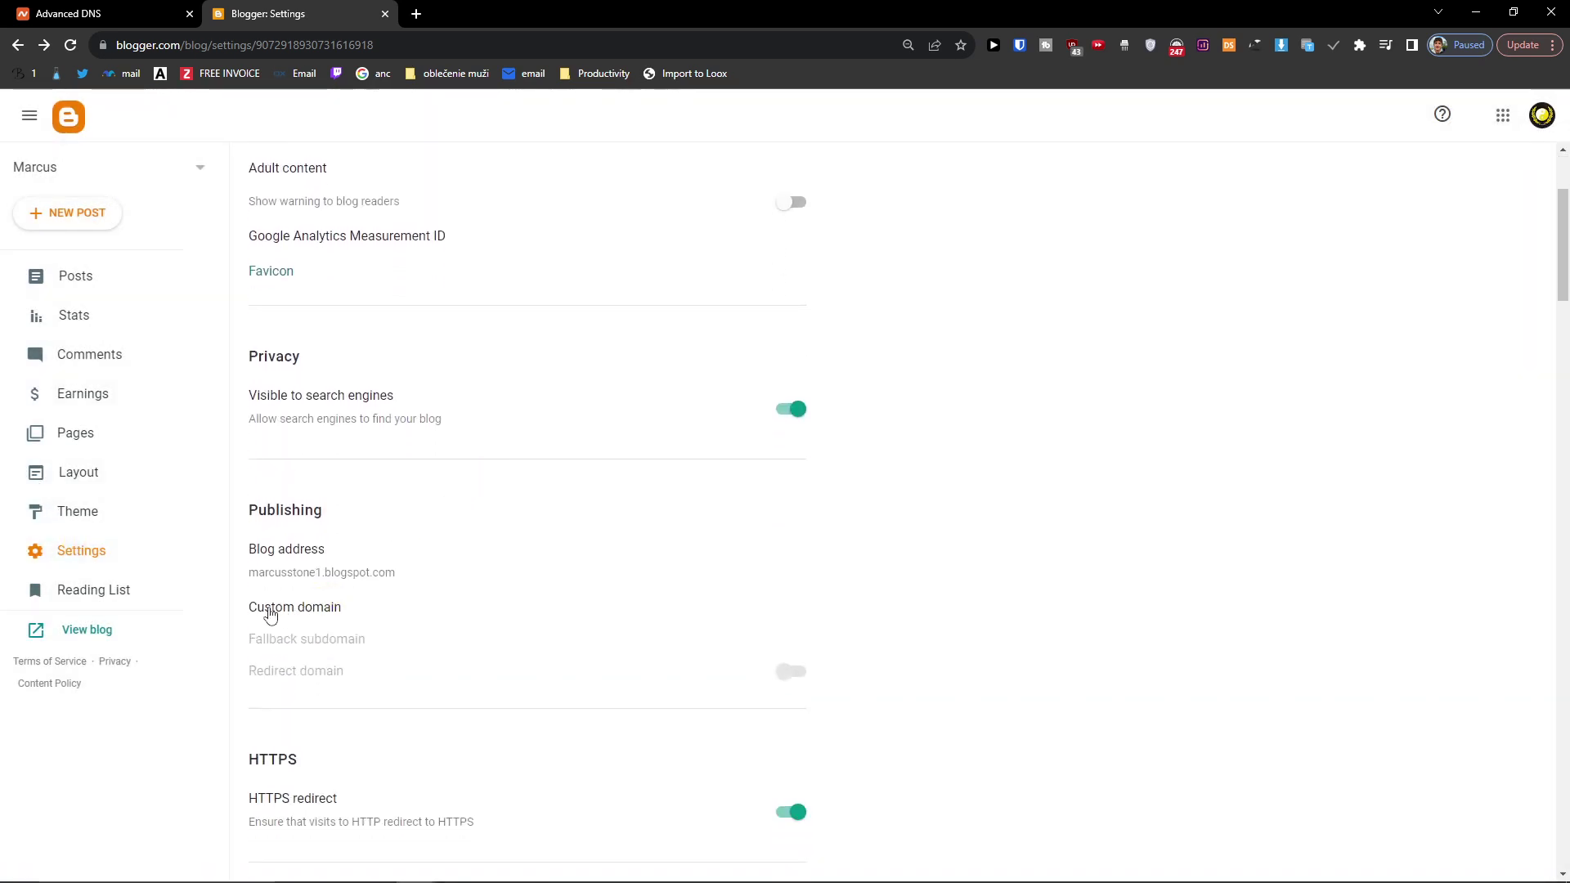
pyautogui.click(321, 609)
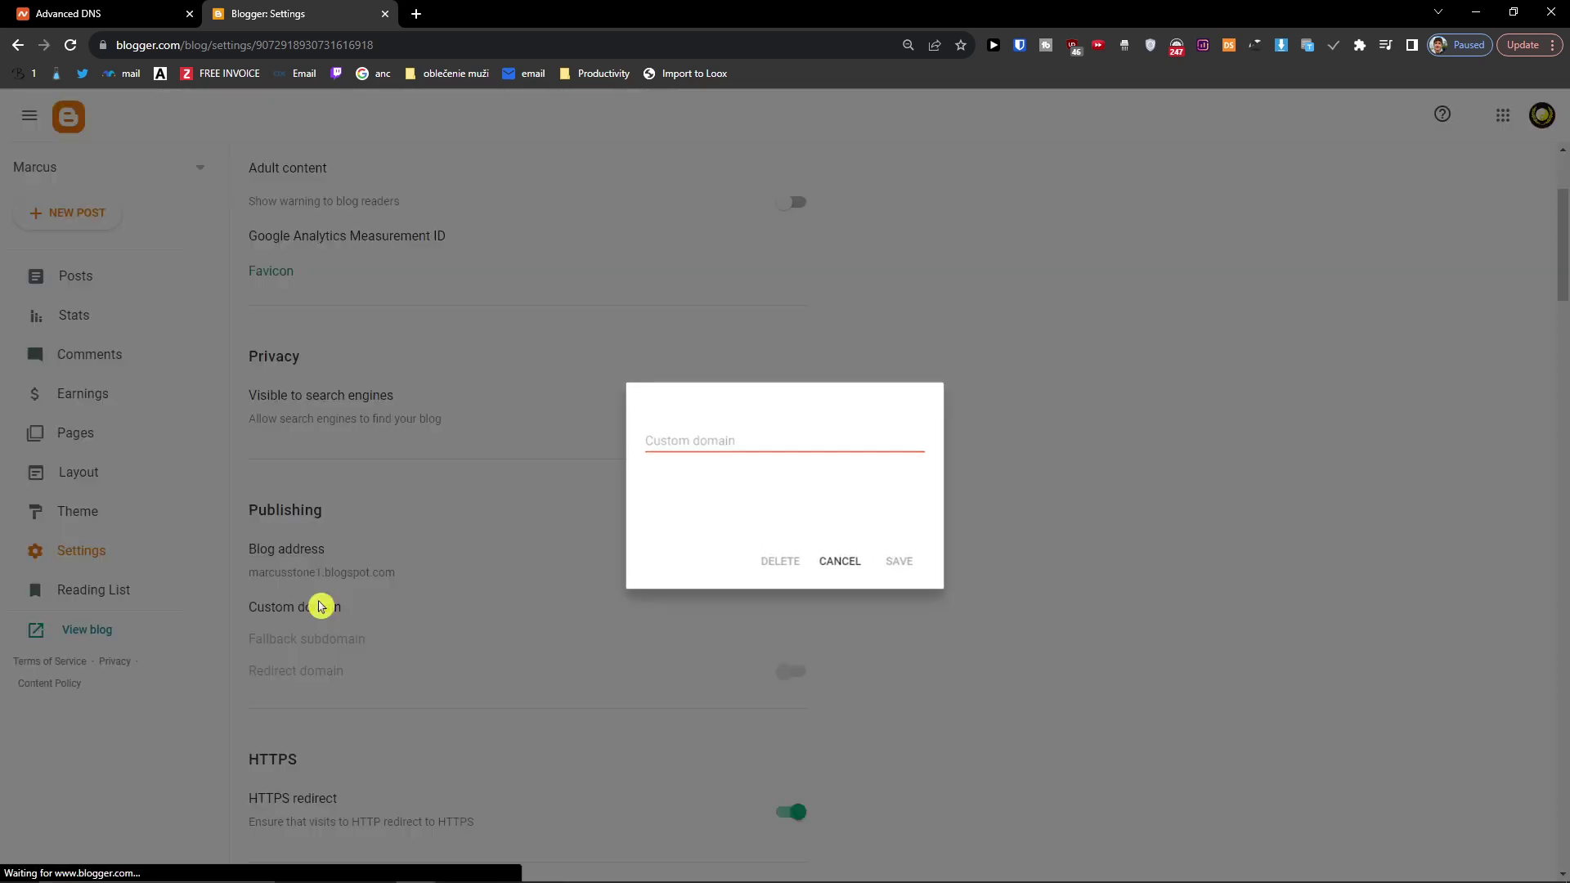
pyautogui.click(694, 450)
pyautogui.write('websitetaoishere.com')
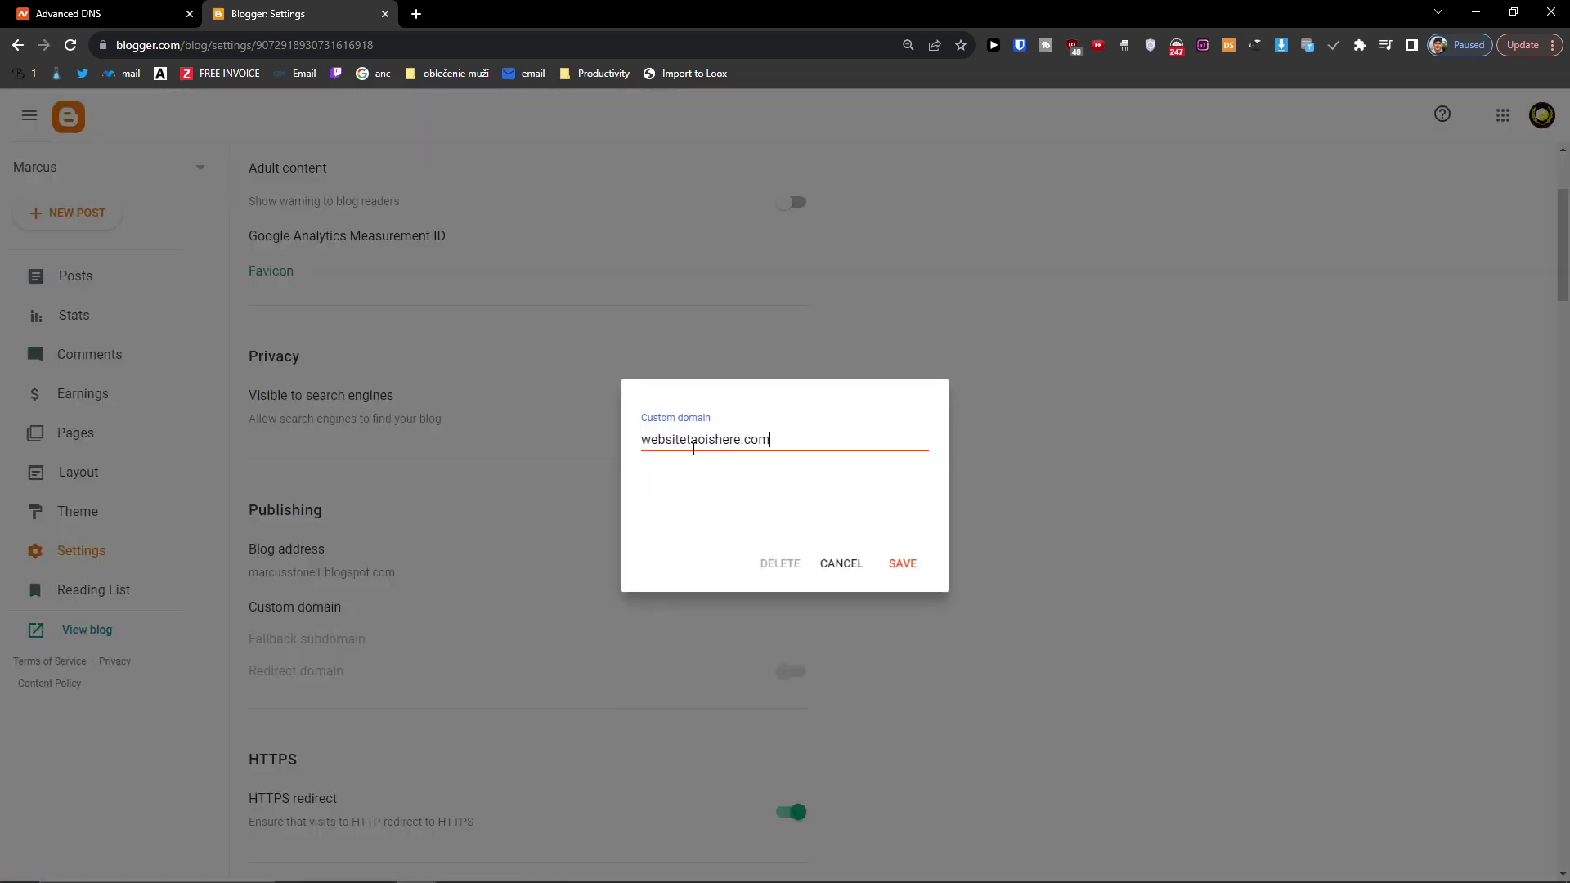
pyautogui.moveTo(844, 445); pyautogui.dragTo(676, 450)
pyautogui.click(643, 442)
pyautogui.write('w')
pyautogui.write('ww.')
pyautogui.moveTo(643, 440); pyautogui.dragTo(942, 441)
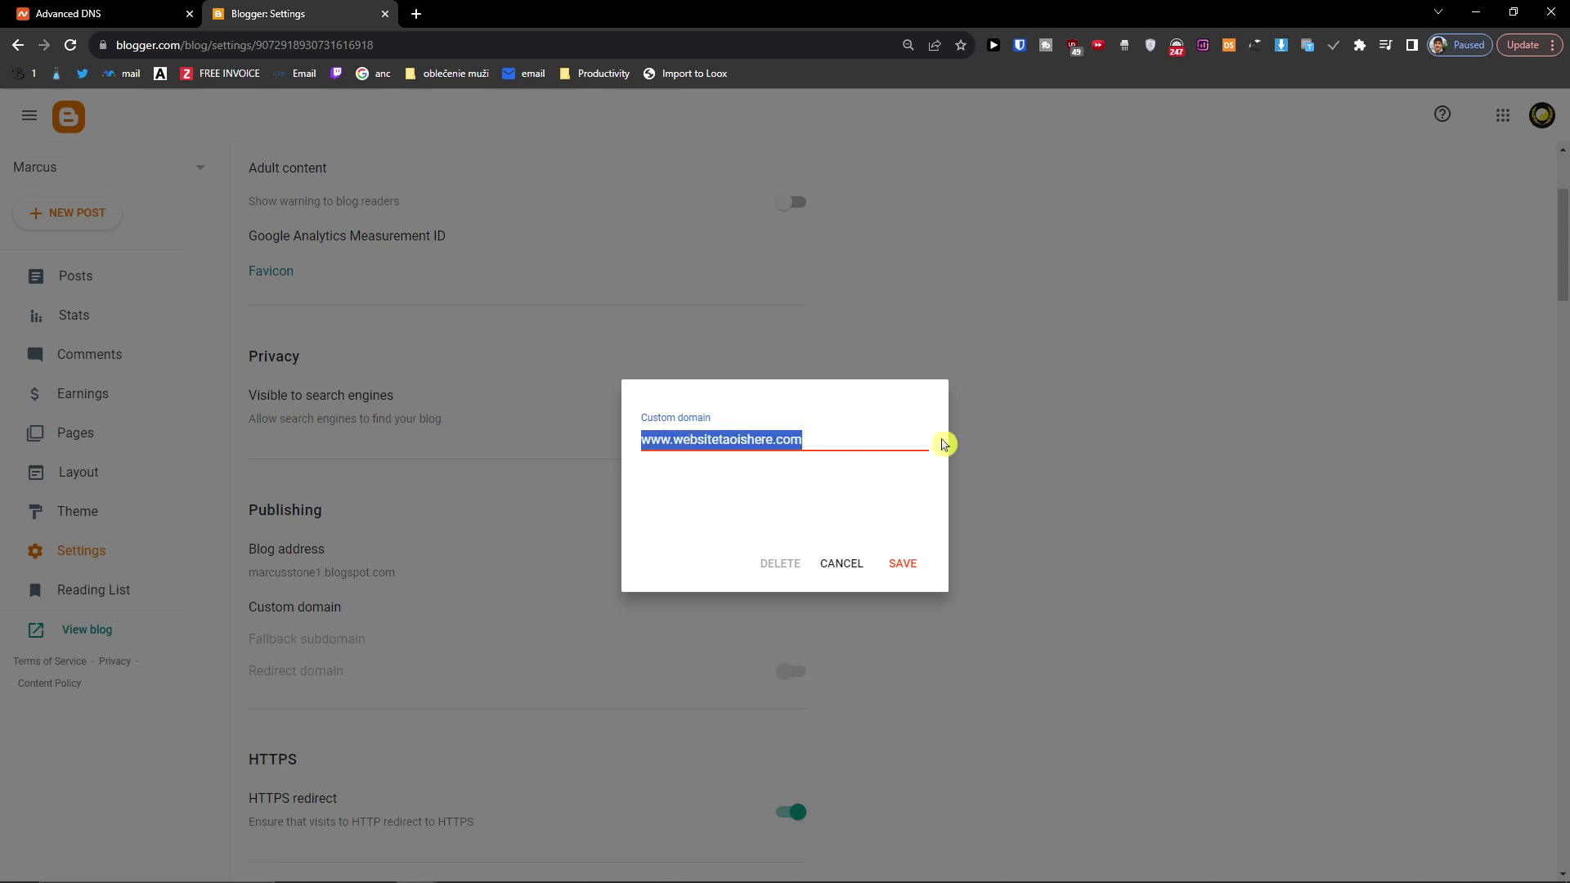
pyautogui.click(904, 564)
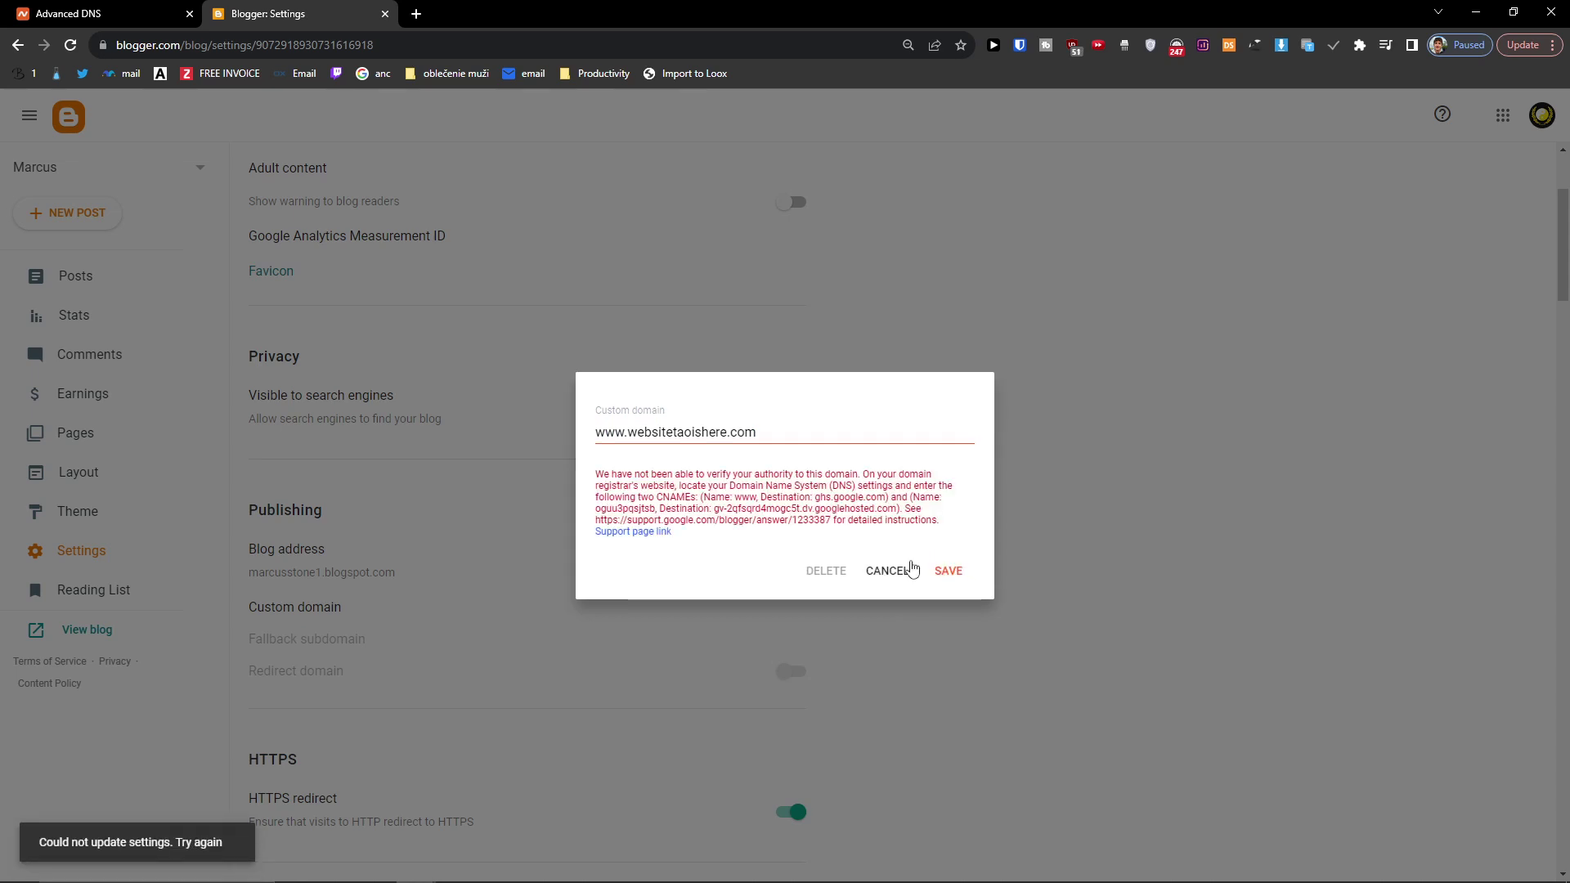
pyautogui.moveTo(676, 488); pyautogui.dragTo(871, 521)
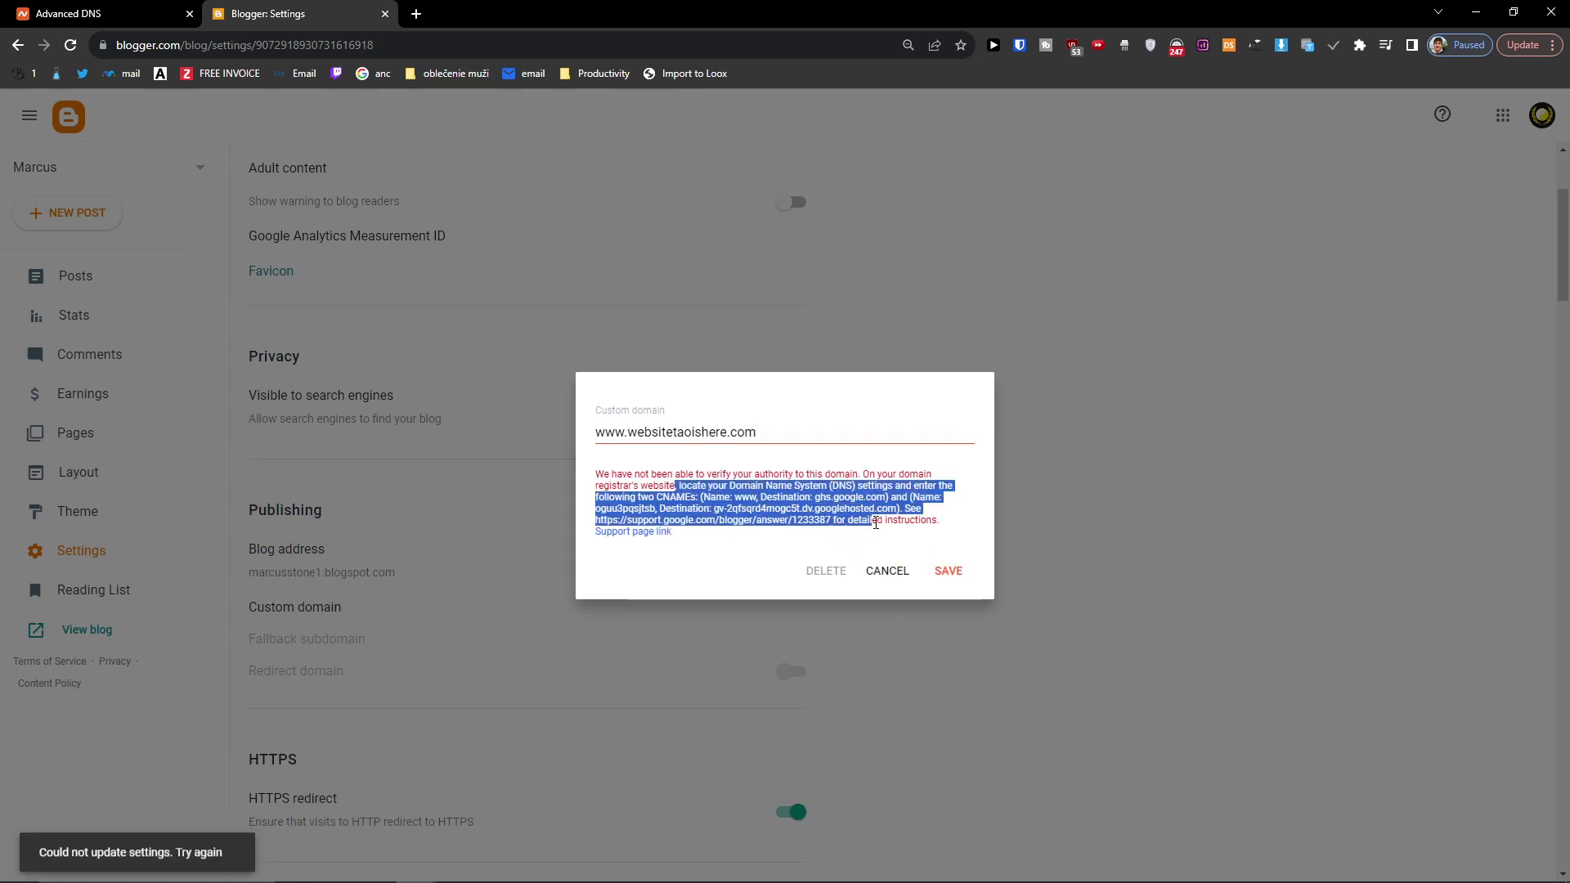
# Open Namecheap's Domain List and manage websitetaoishere.com.
pyautogui.click(92, 8)
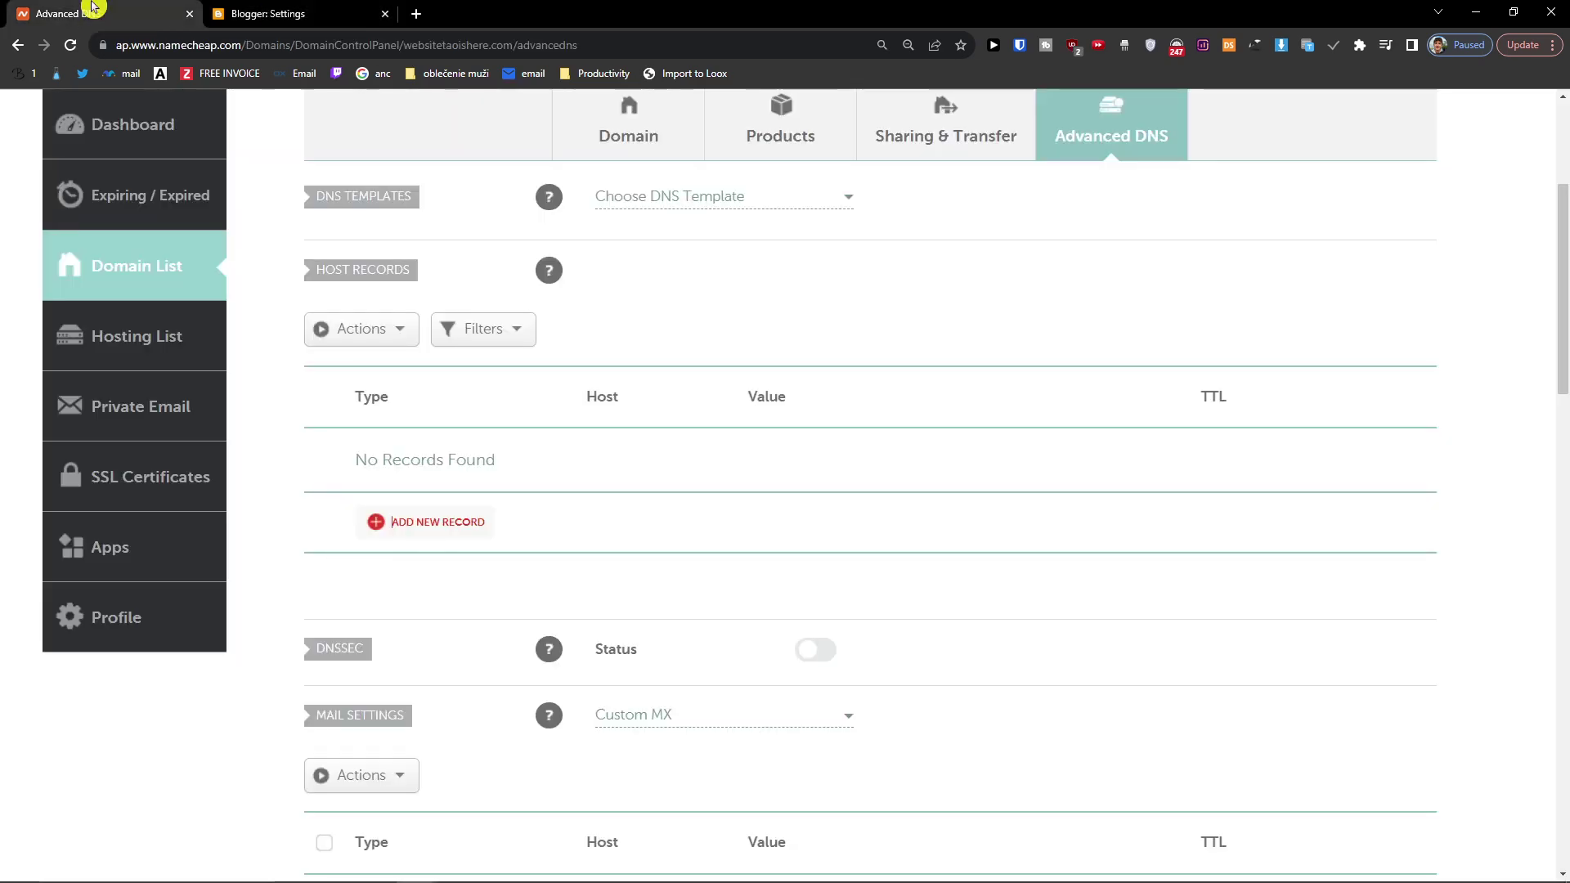
pyautogui.scroll(2, 639, 374)
pyautogui.scroll(1, 636, 372)
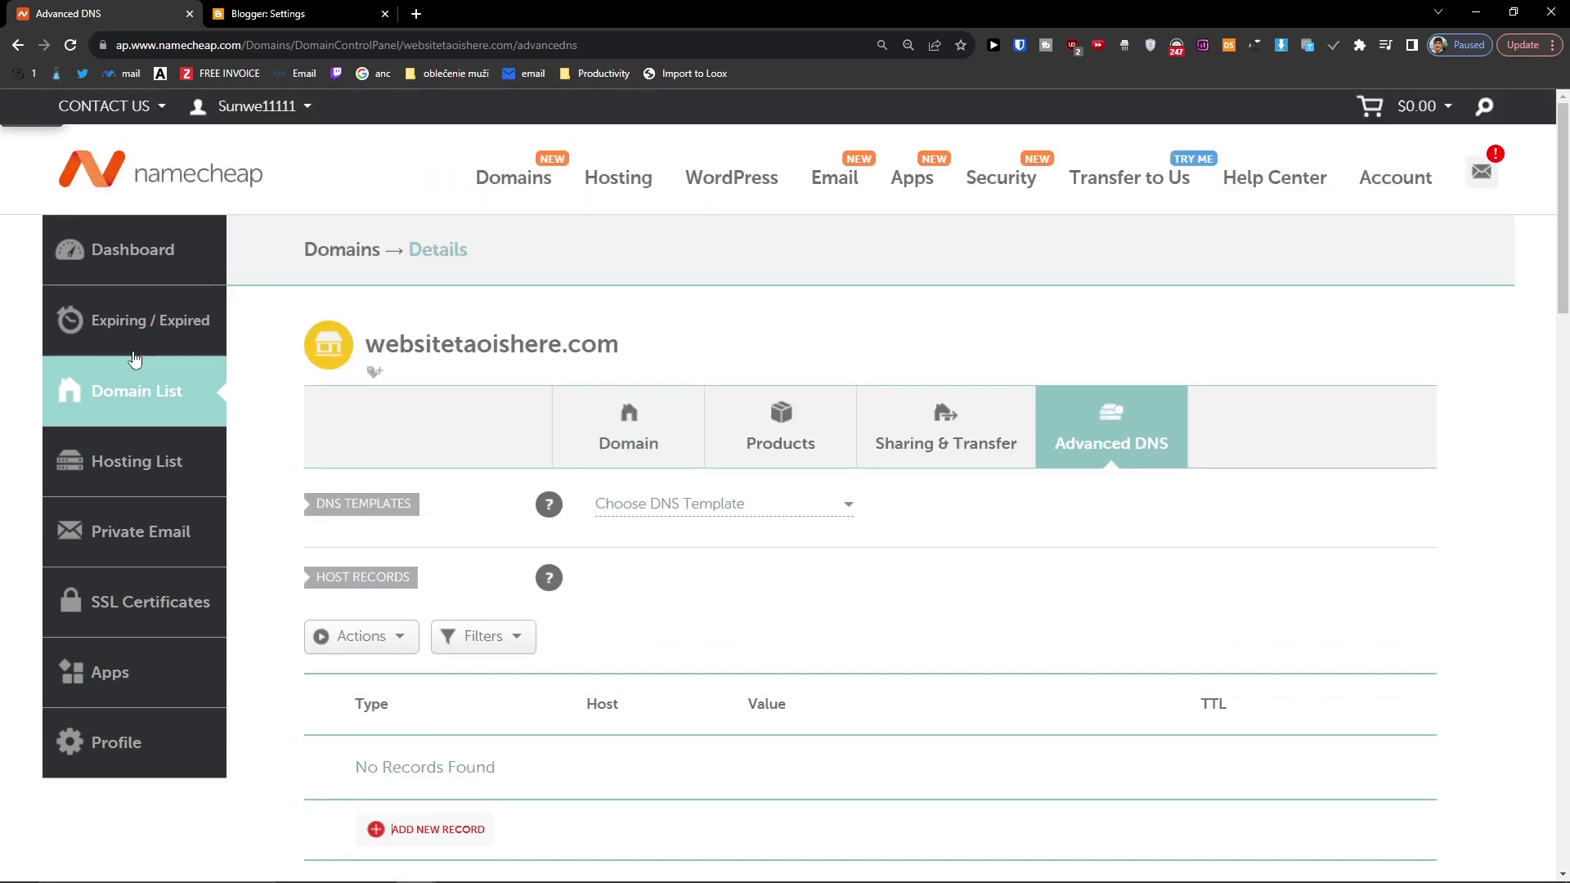
pyautogui.click(146, 389)
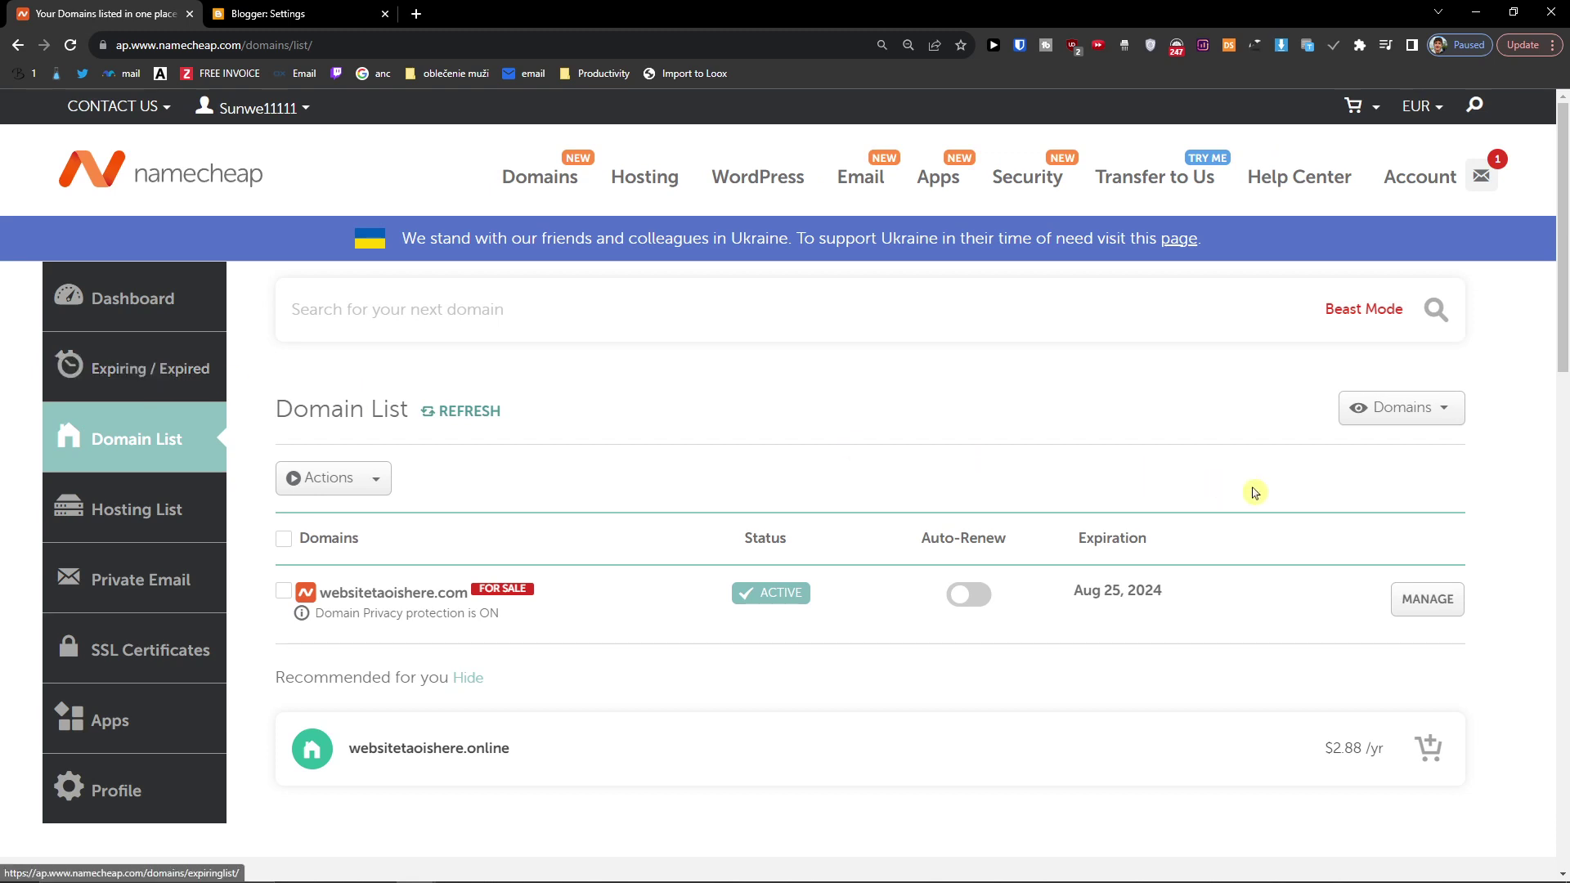
pyautogui.click(1440, 612)
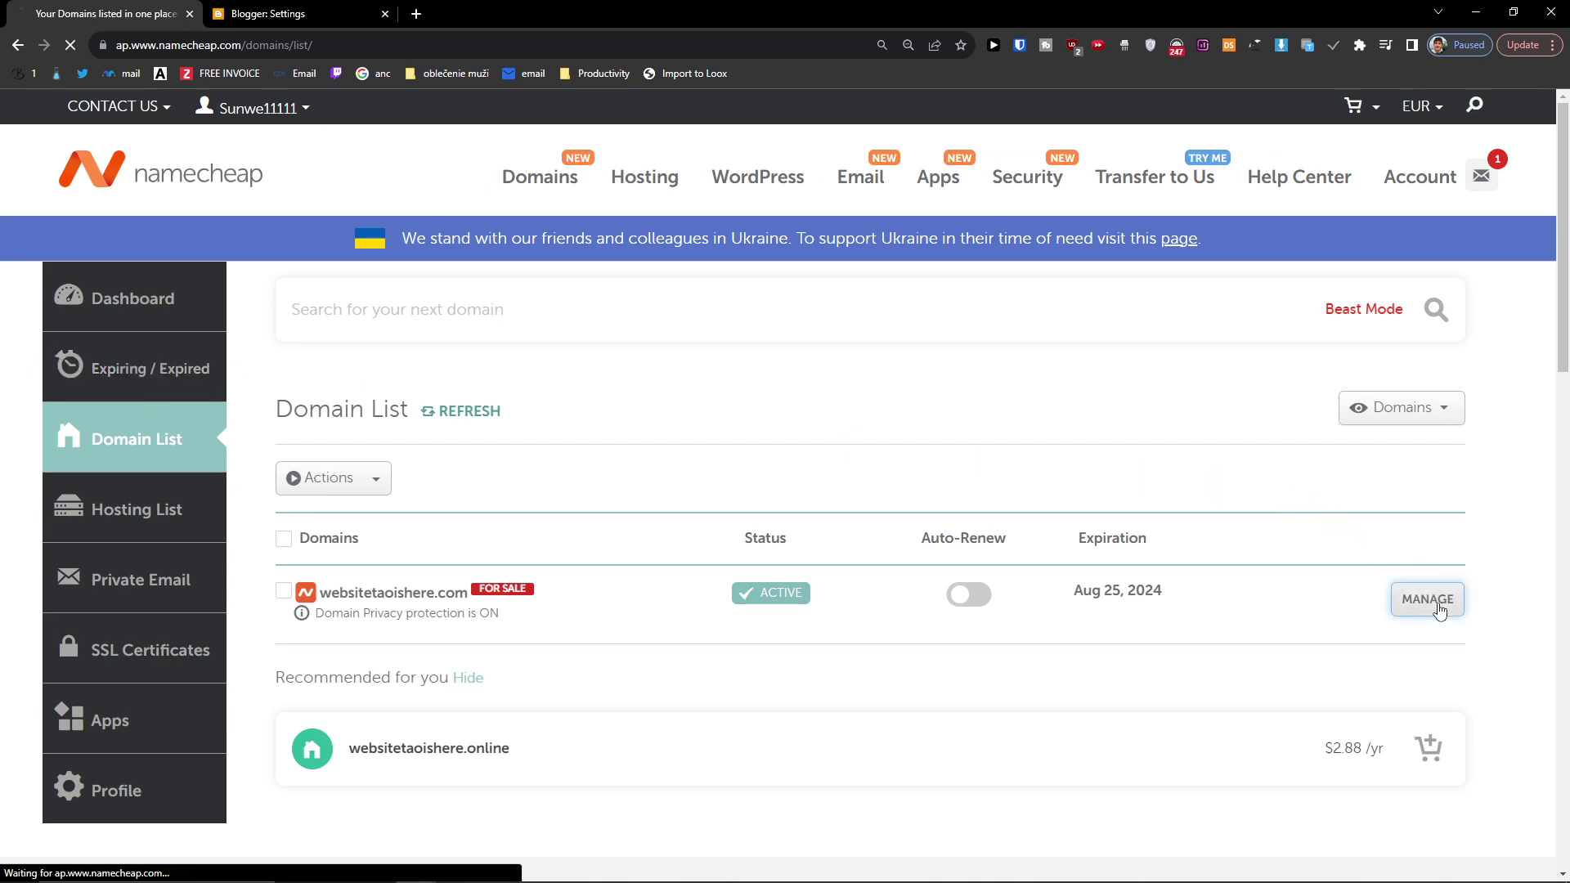
pyautogui.scroll(-2, 501, 350)
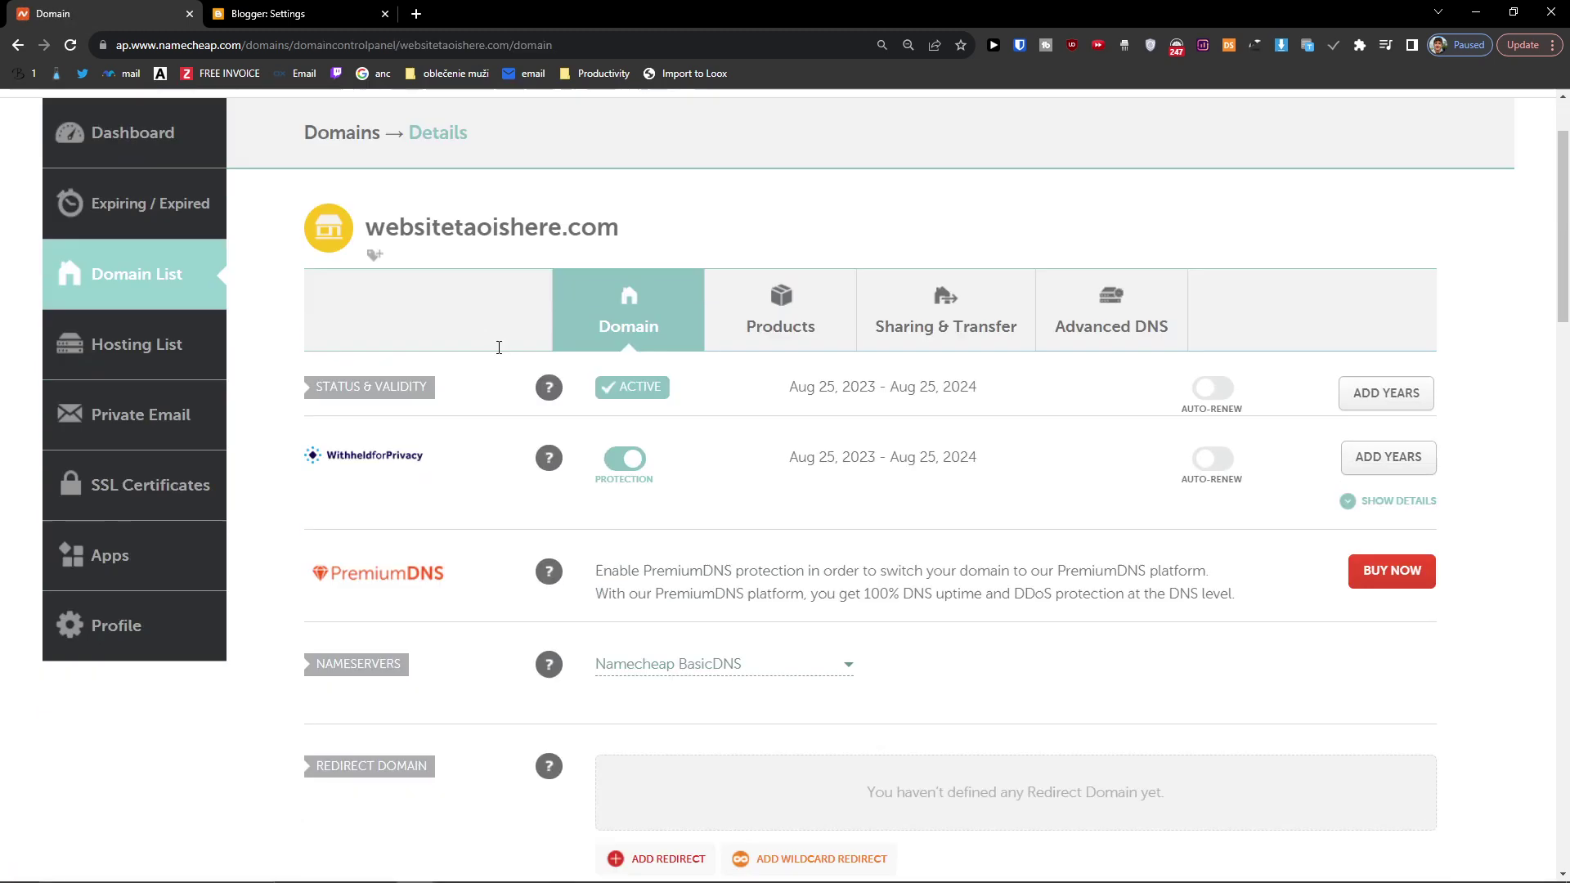
pyautogui.scroll(-1, 498, 354)
pyautogui.moveTo(268, 435); pyautogui.dragTo(405, 456)
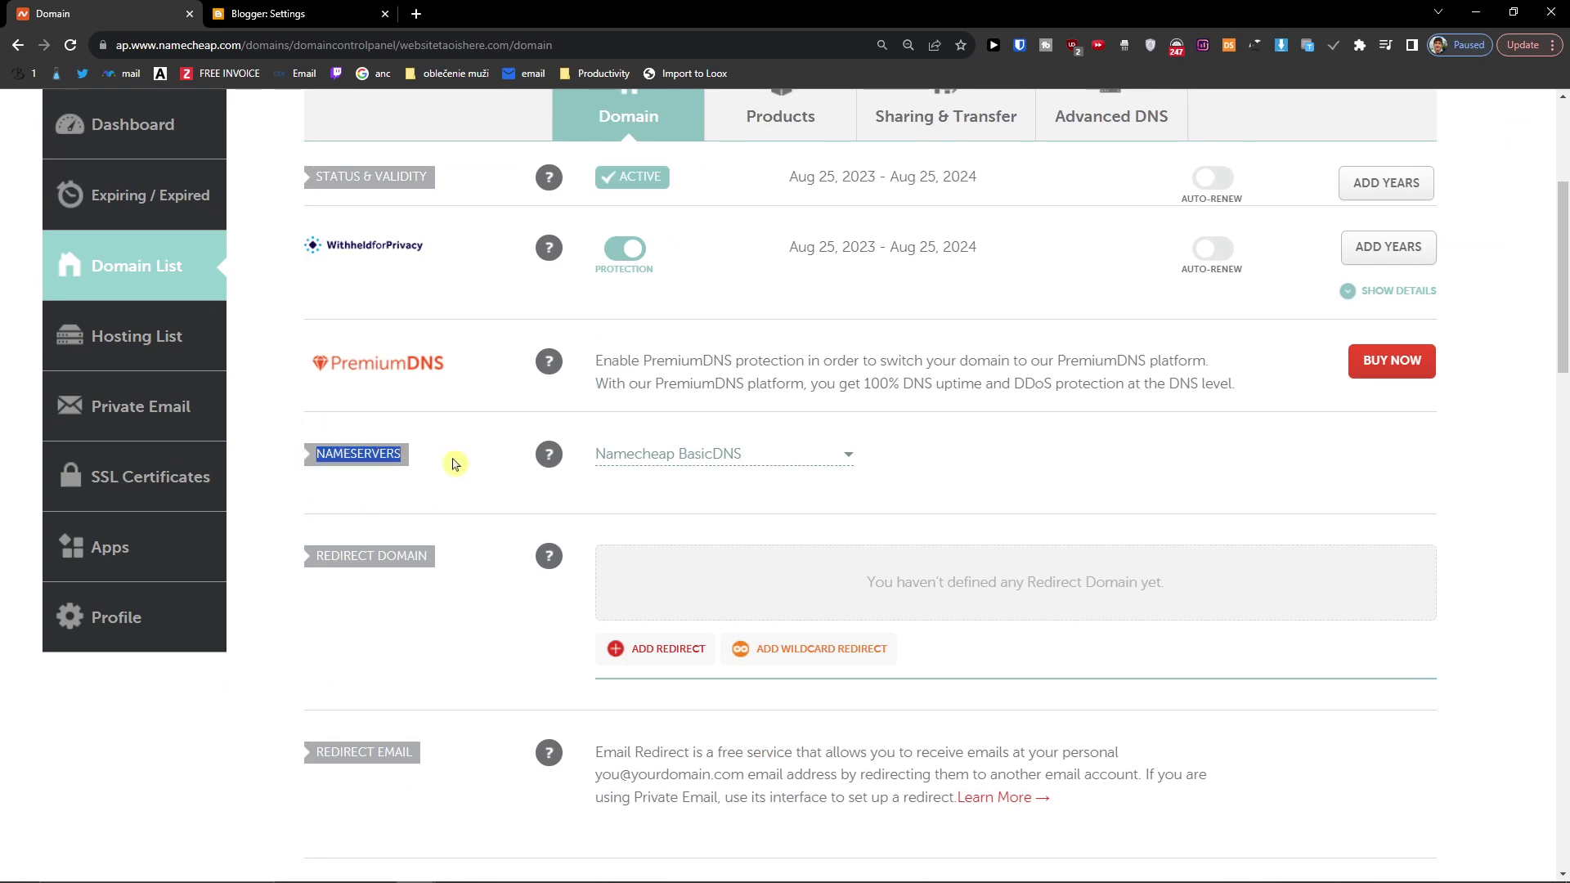
# Check the nameservers stay on Namecheap BasicDNS and go to Advanced DNS.
pyautogui.click(784, 457)
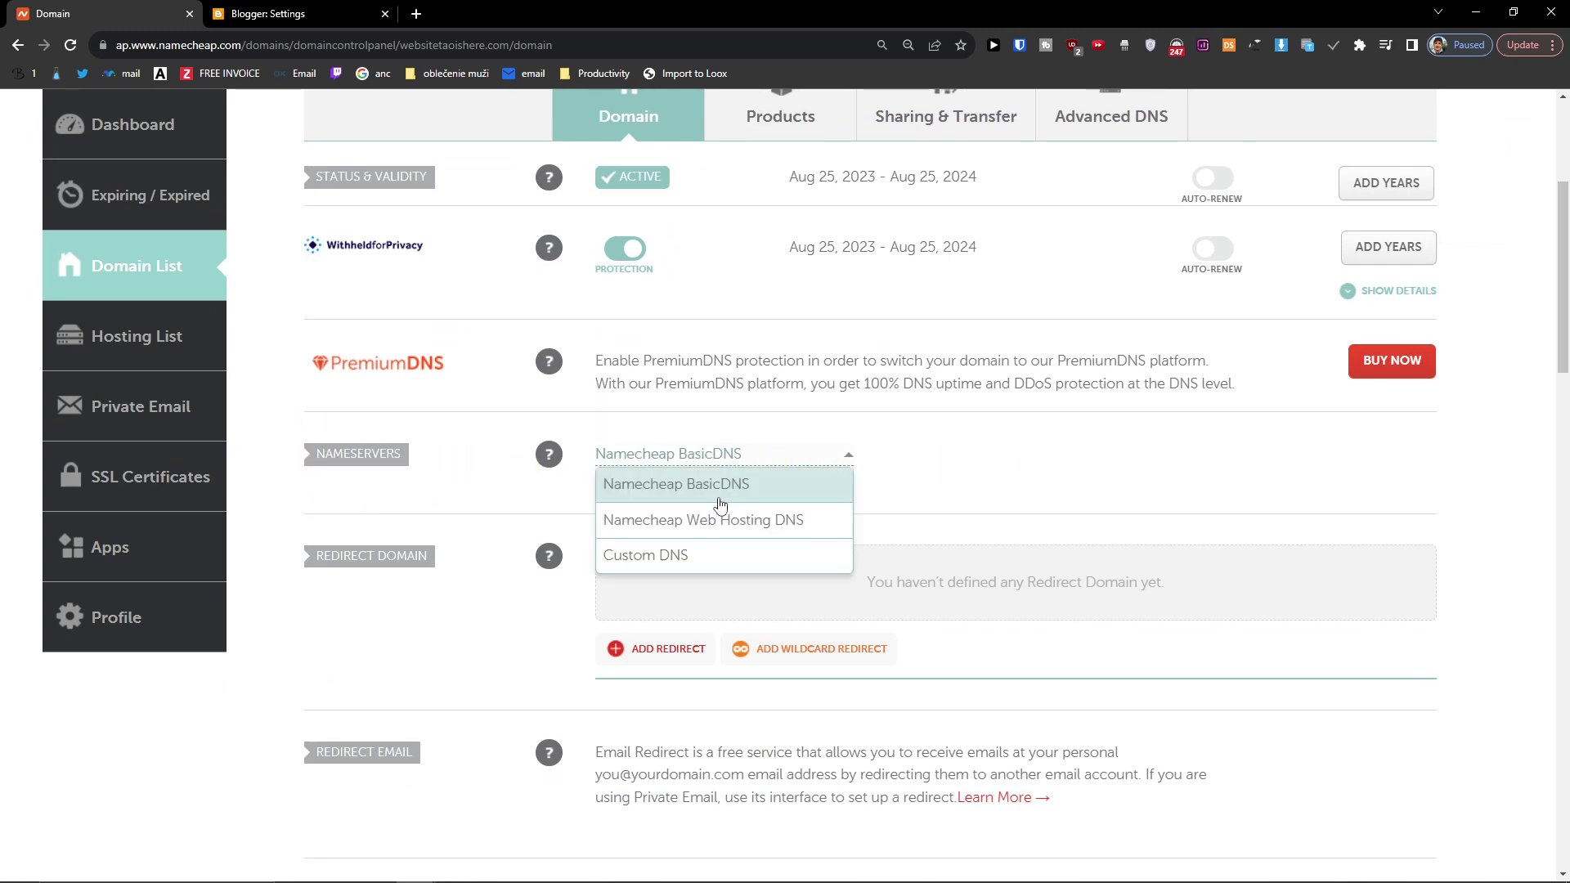
pyautogui.click(1023, 474)
pyautogui.scroll(2, 991, 473)
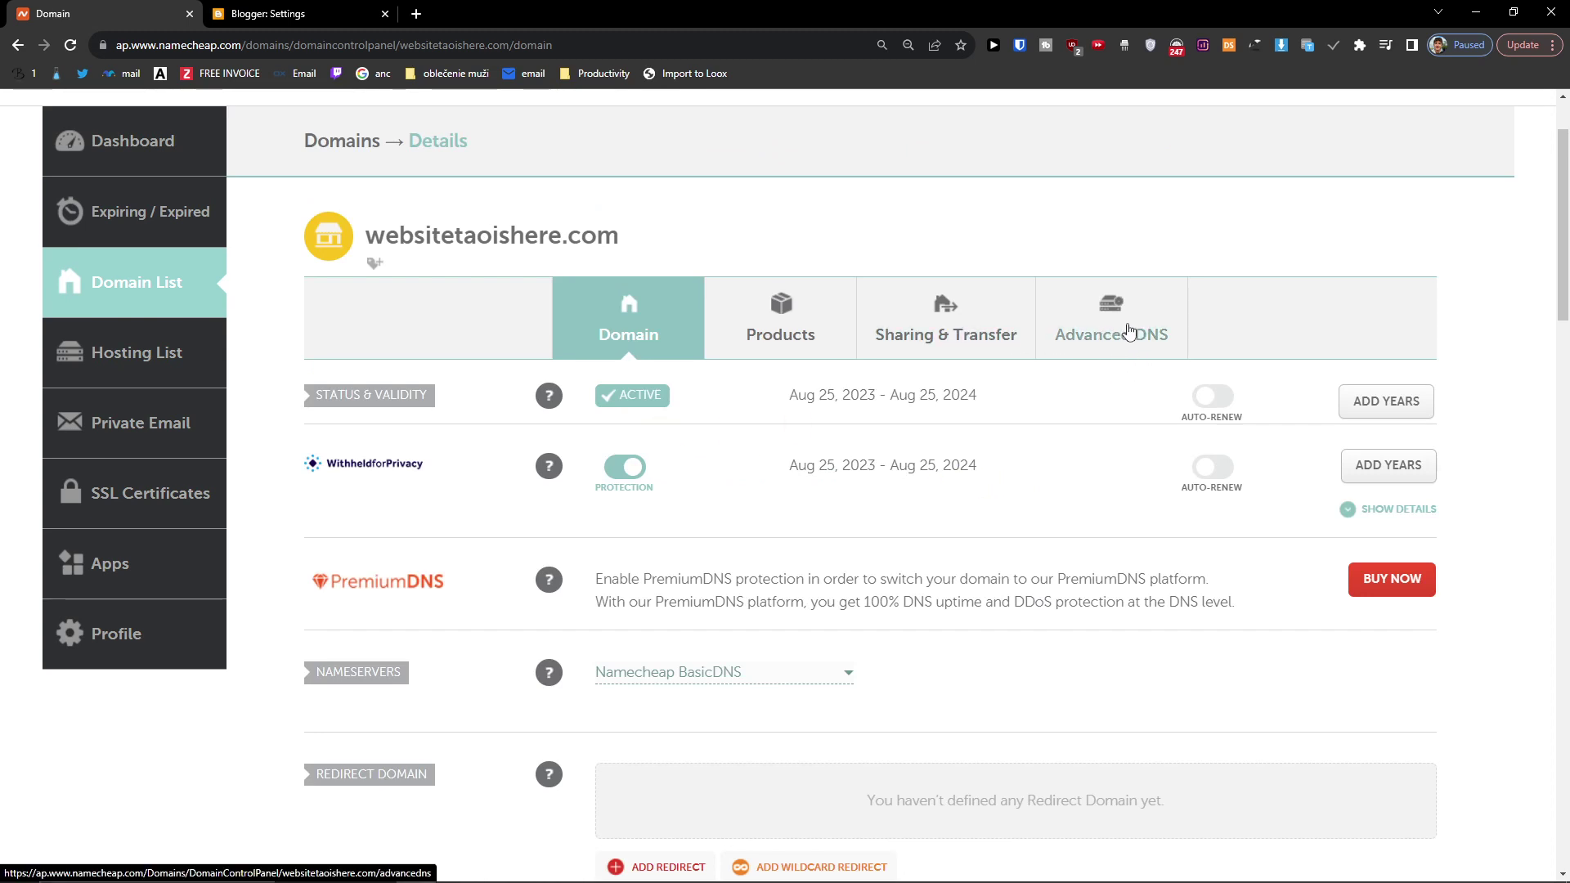
pyautogui.click(1129, 331)
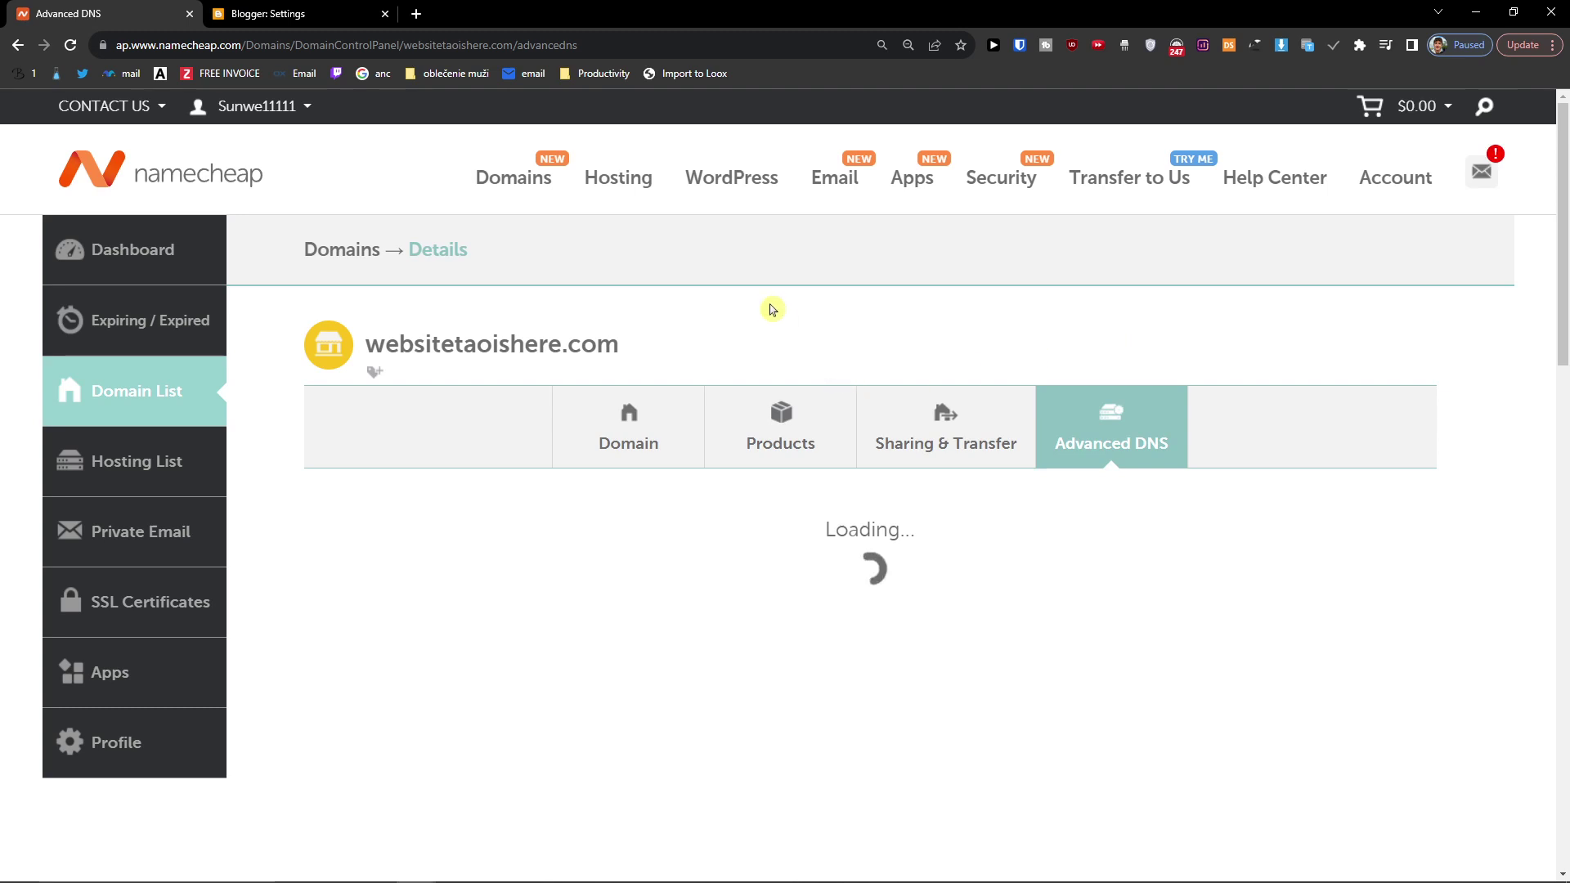
pyautogui.scroll(-2, 758, 310)
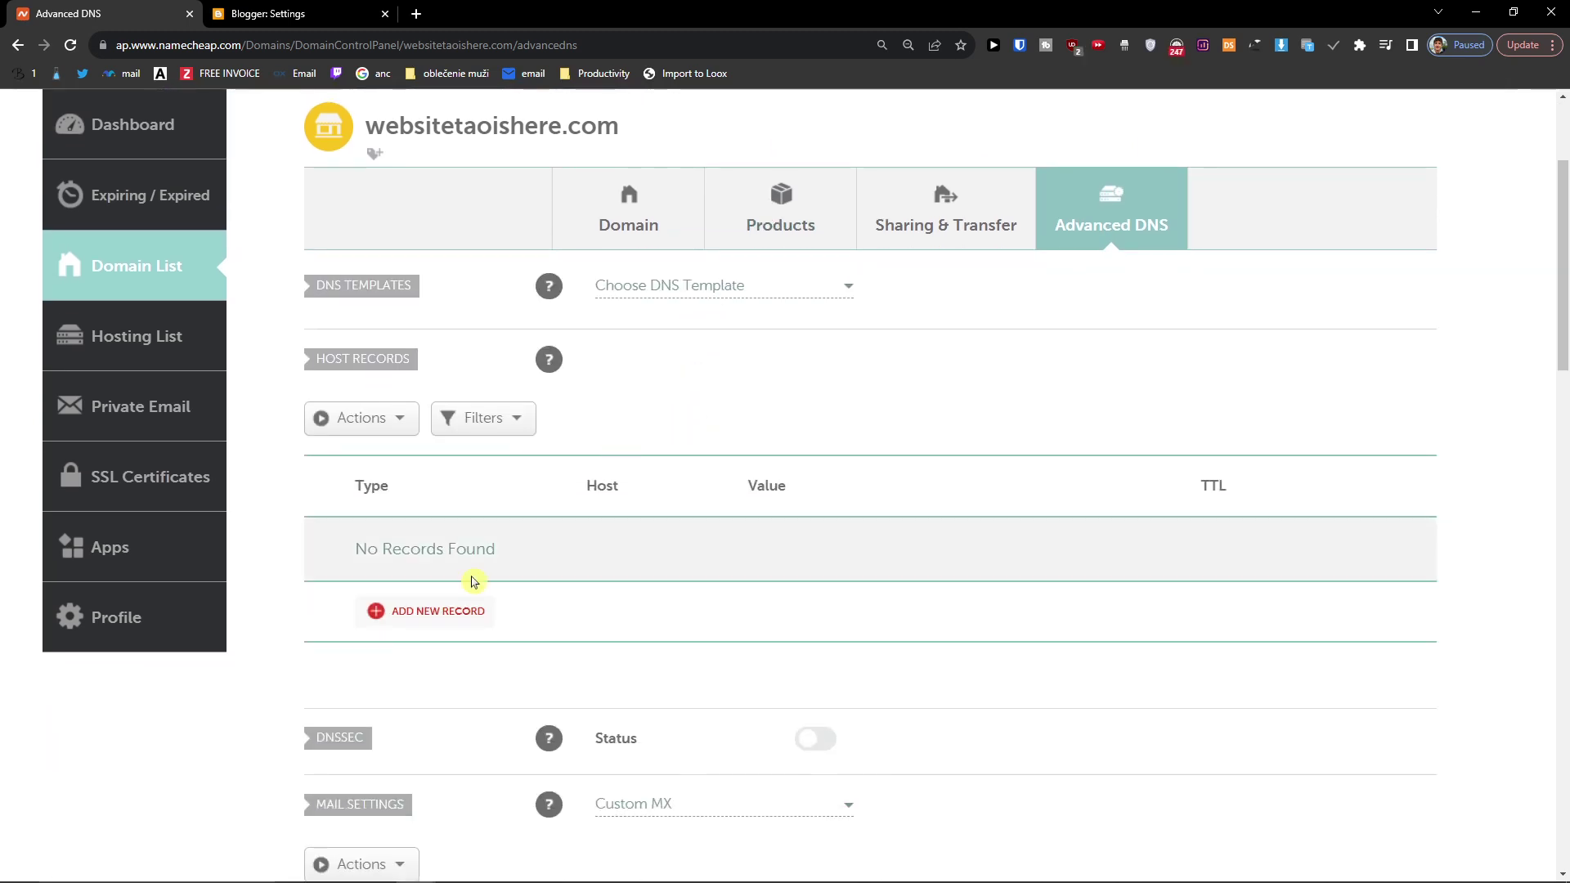
# Add and save an A record for host @ pointing to 216.239.32.21.
pyautogui.click(459, 620)
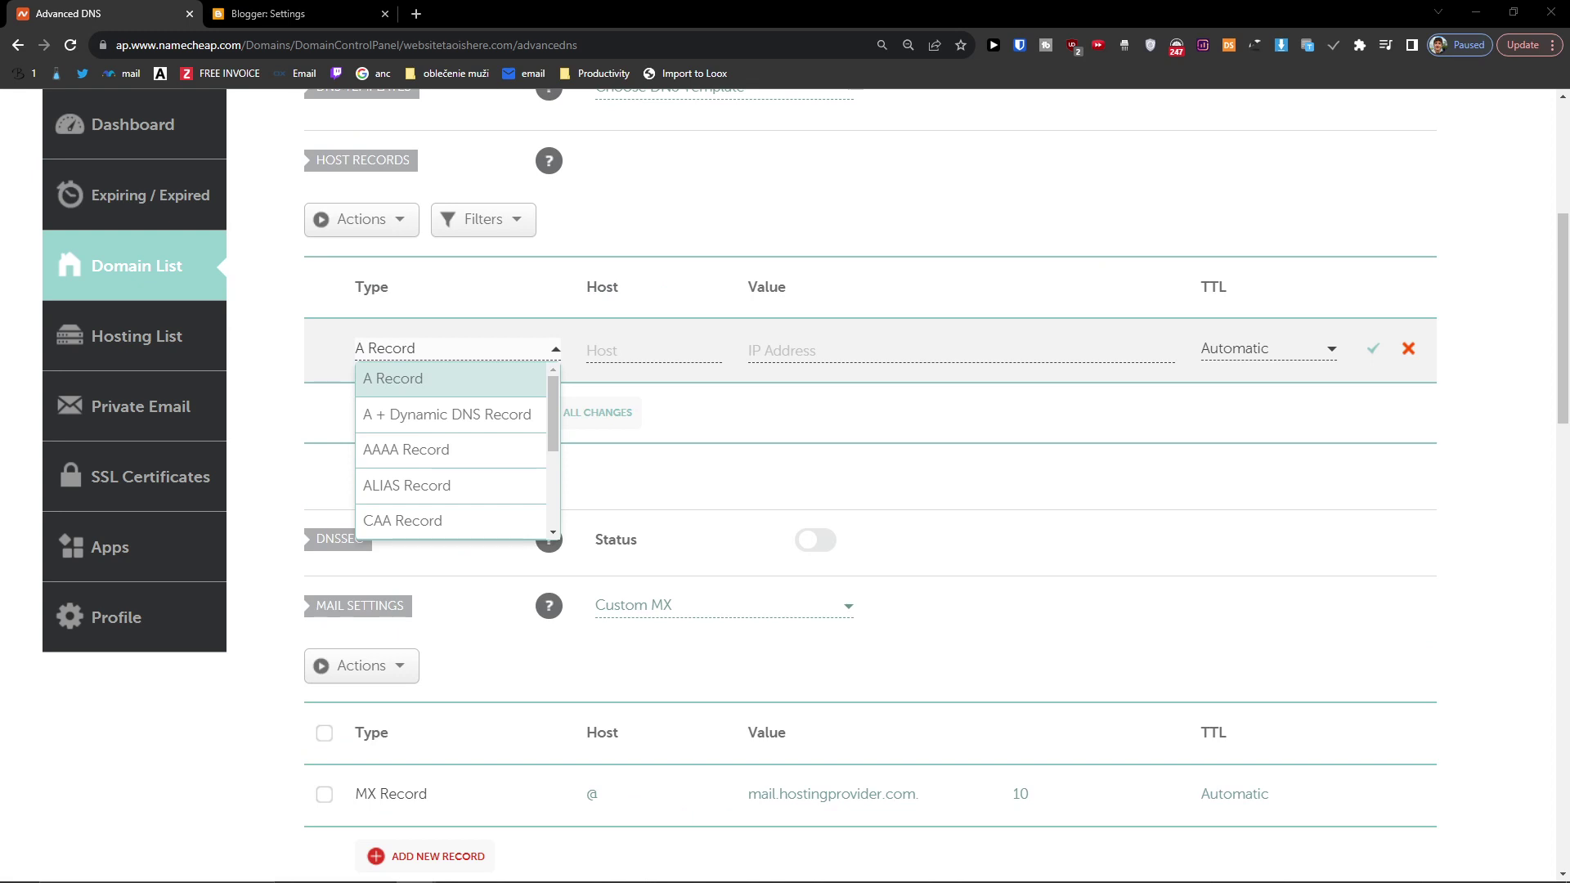
pyautogui.click(453, 389)
pyautogui.click(674, 357)
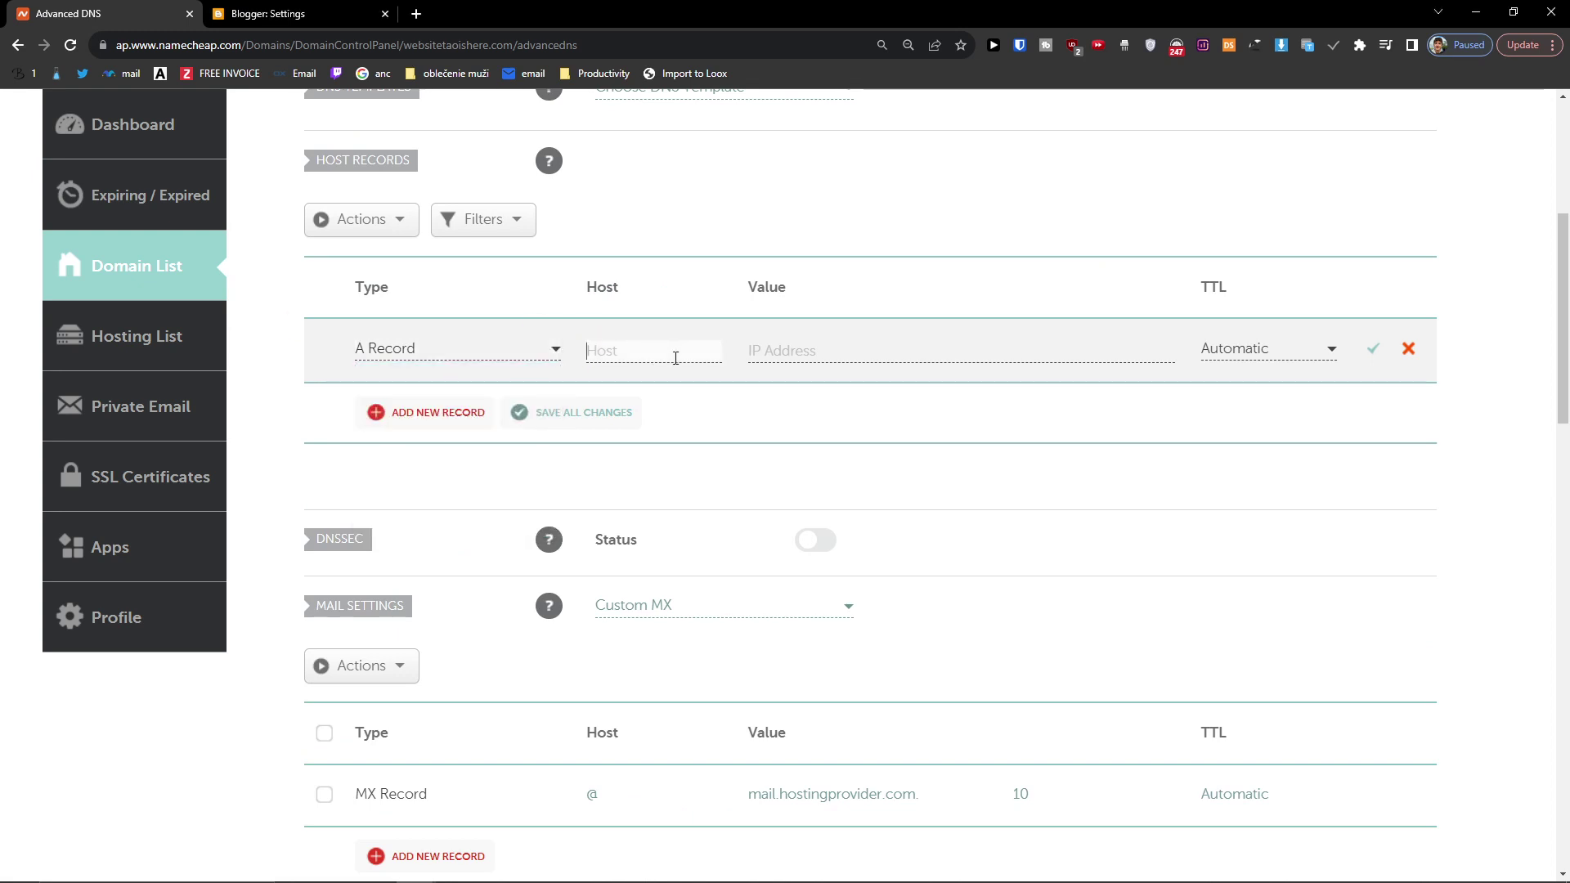
pyautogui.write('@')
pyautogui.press('Tab')
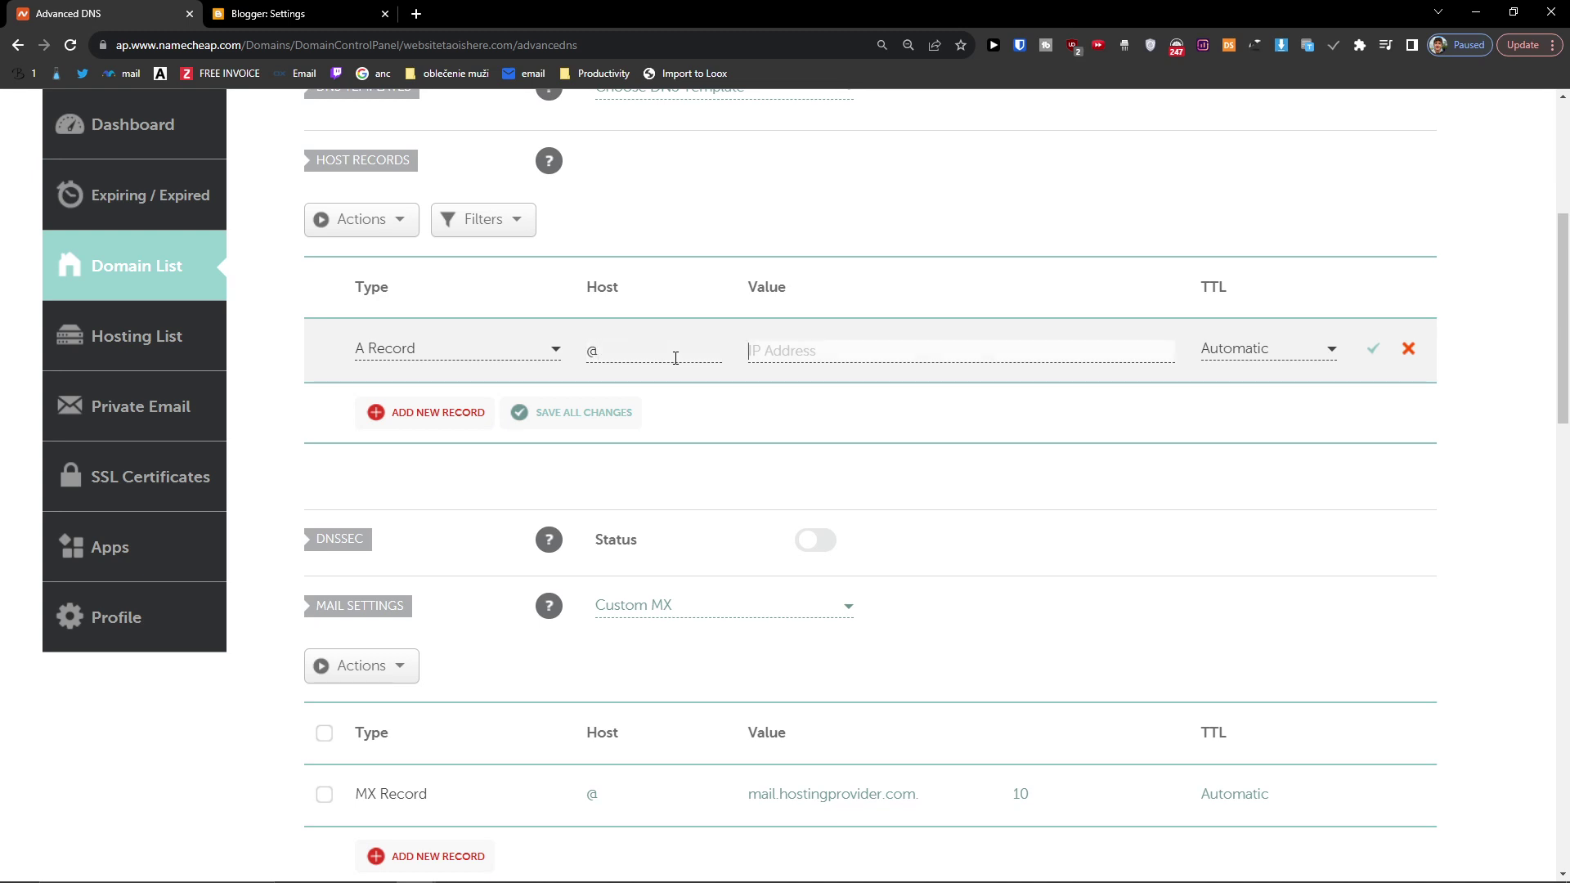
pyautogui.write('21')
pyautogui.hotkey('ctrl', 'a')
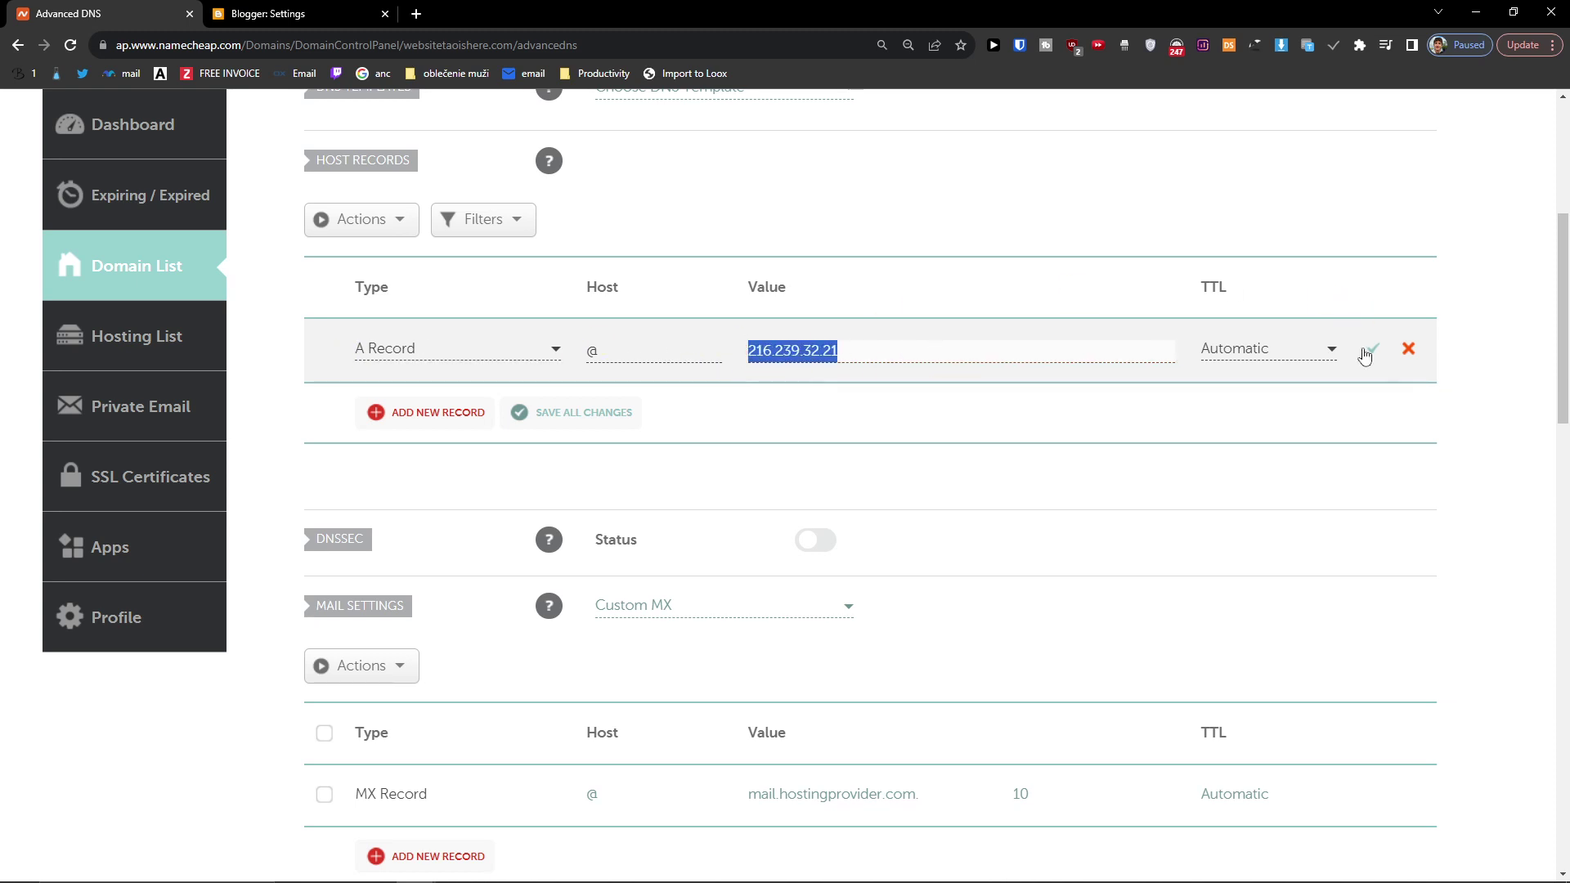
pyautogui.click(1372, 349)
# Add and save a second A record for @ pointing to 216.239.34.21.
pyautogui.click(427, 417)
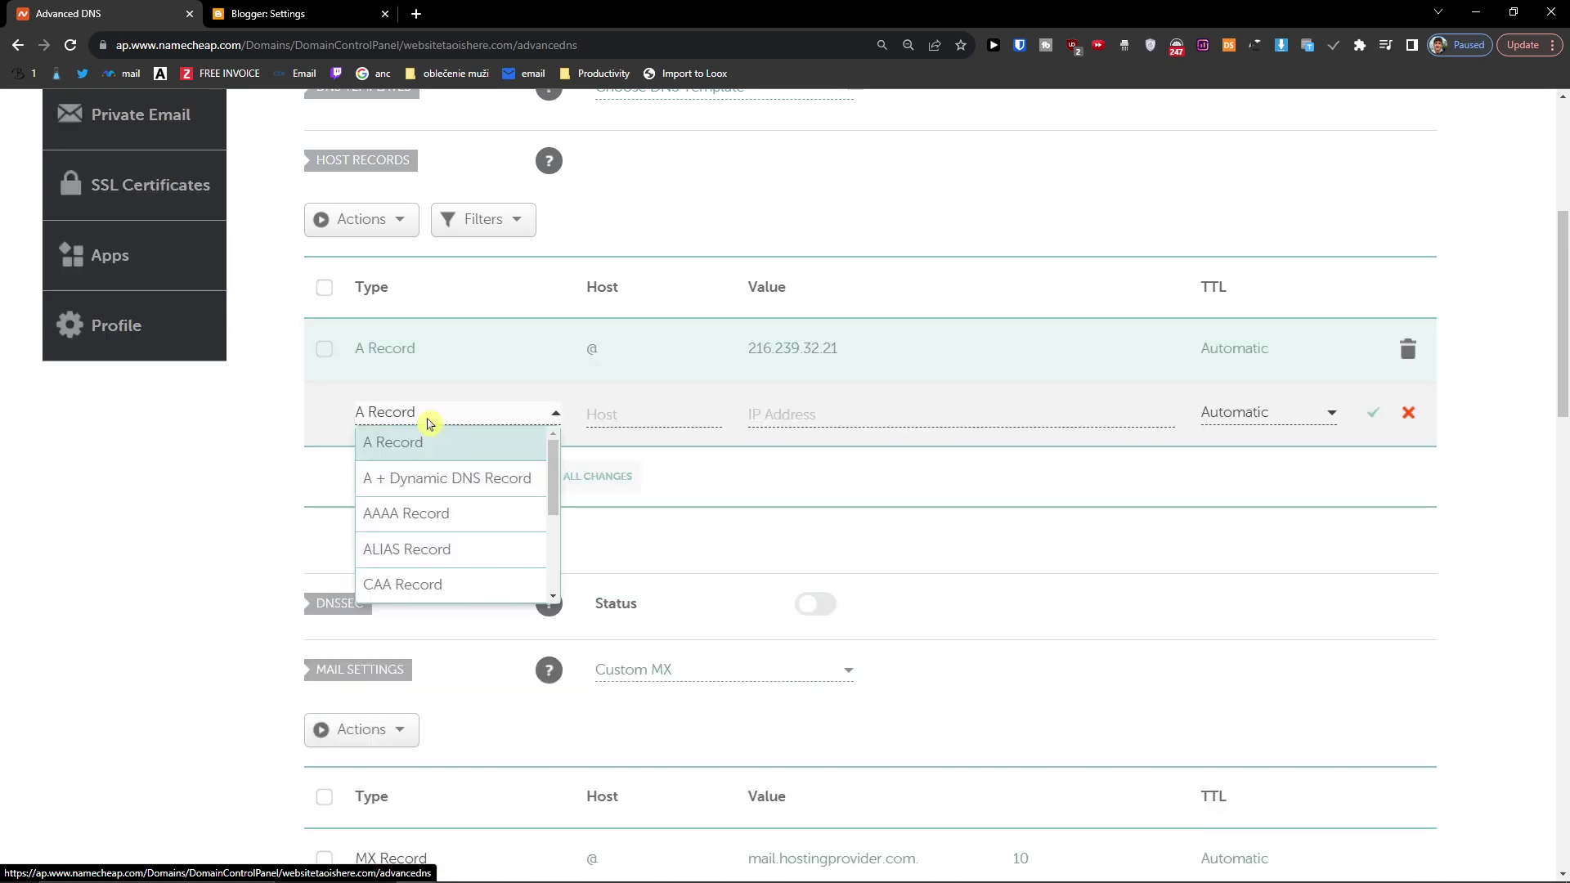
pyautogui.click(429, 443)
pyautogui.press('Tab')
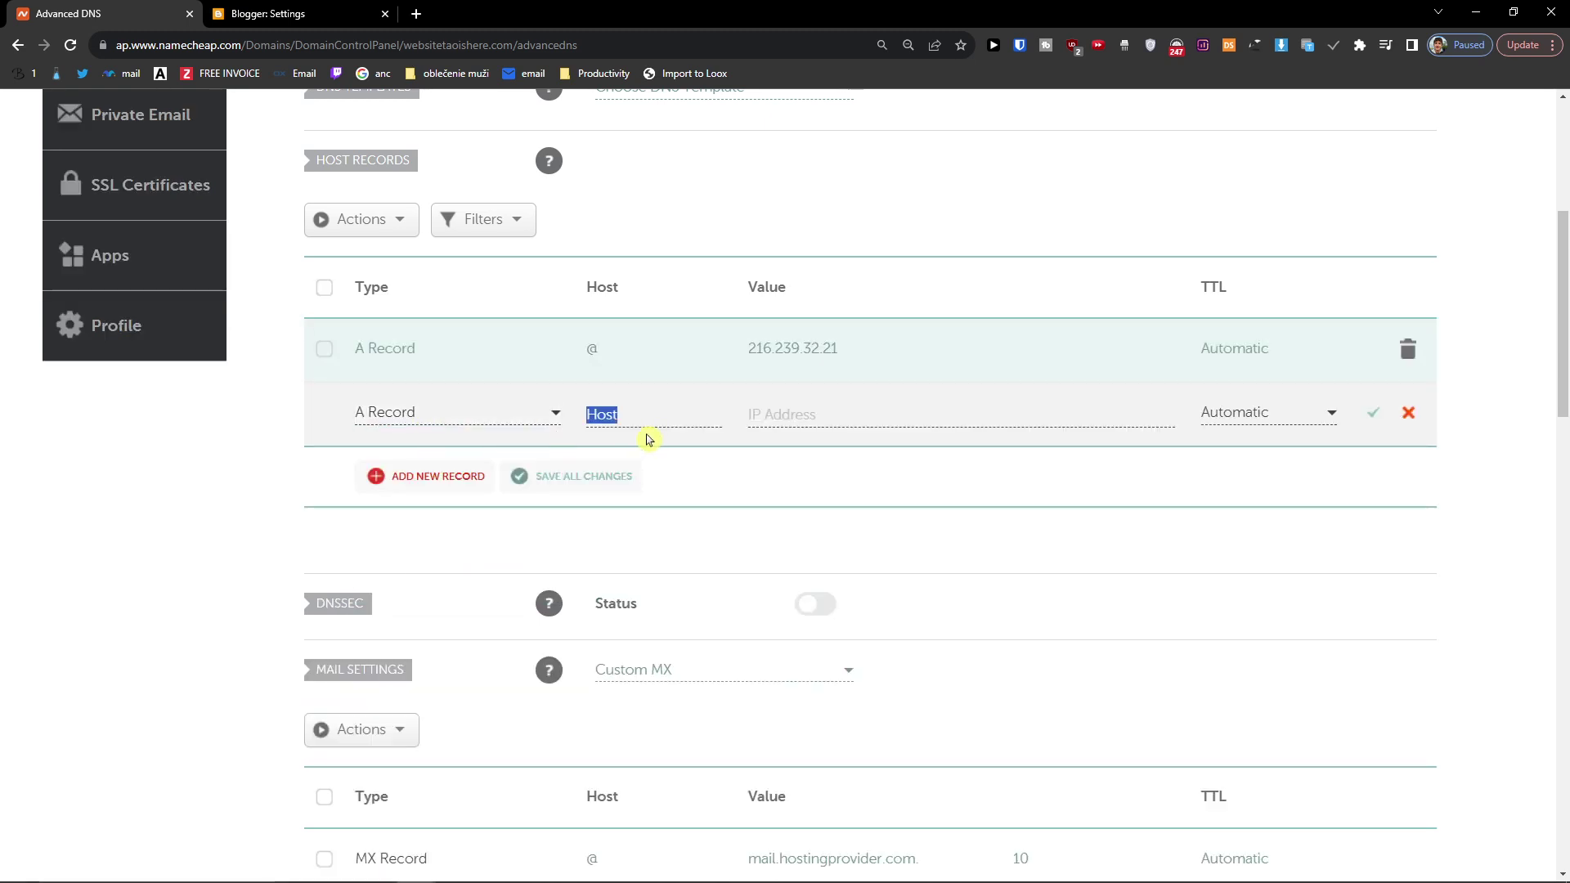
pyautogui.press('BackSpace')
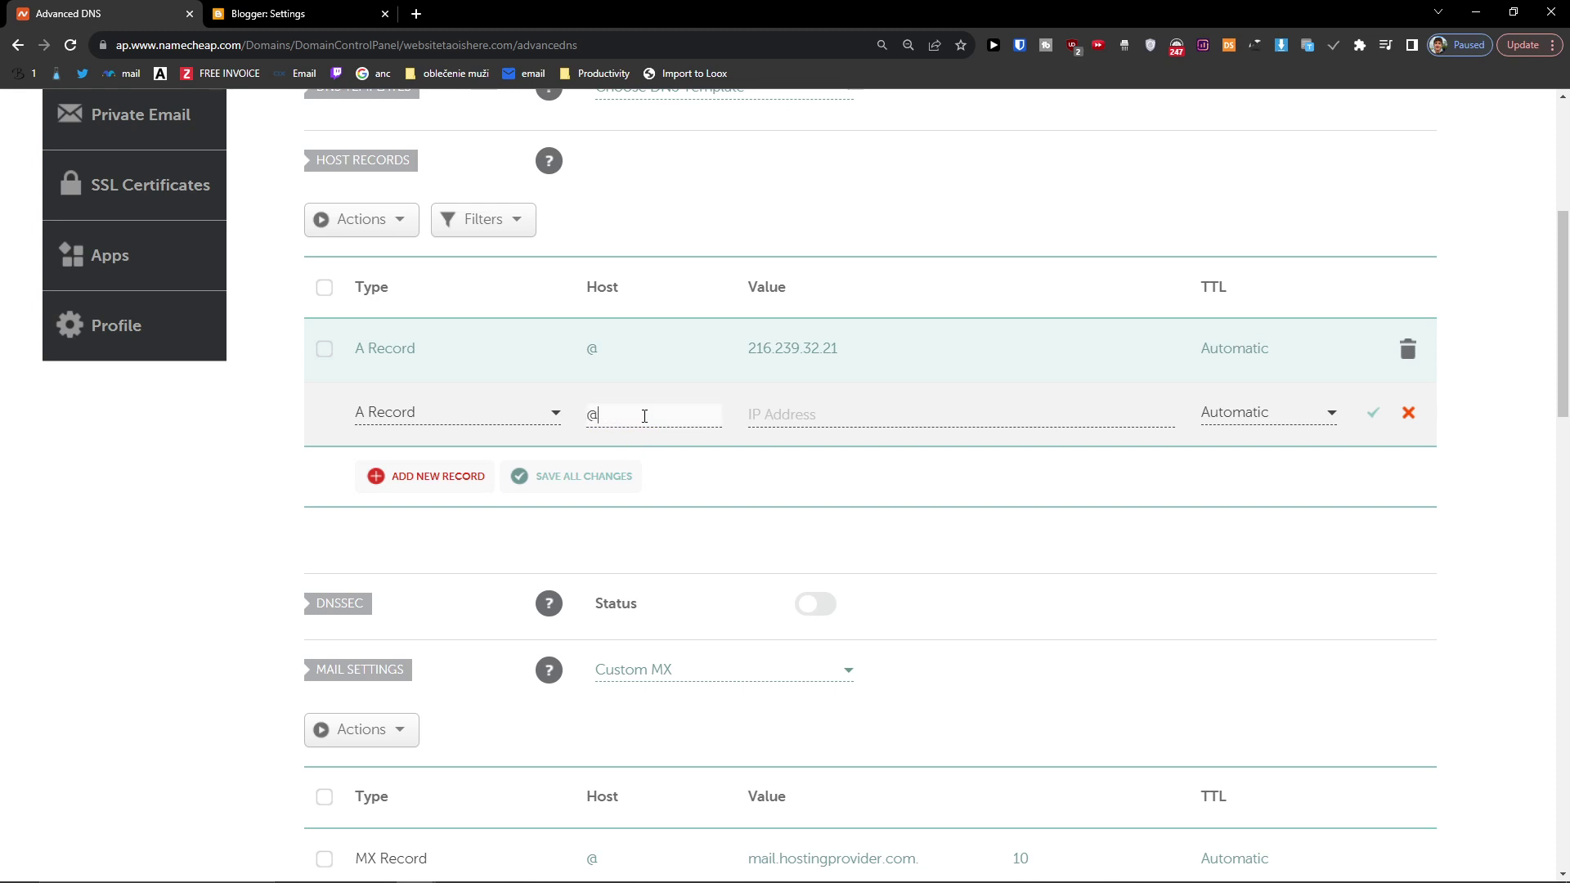
pyautogui.press('Tab')
pyautogui.write('216')
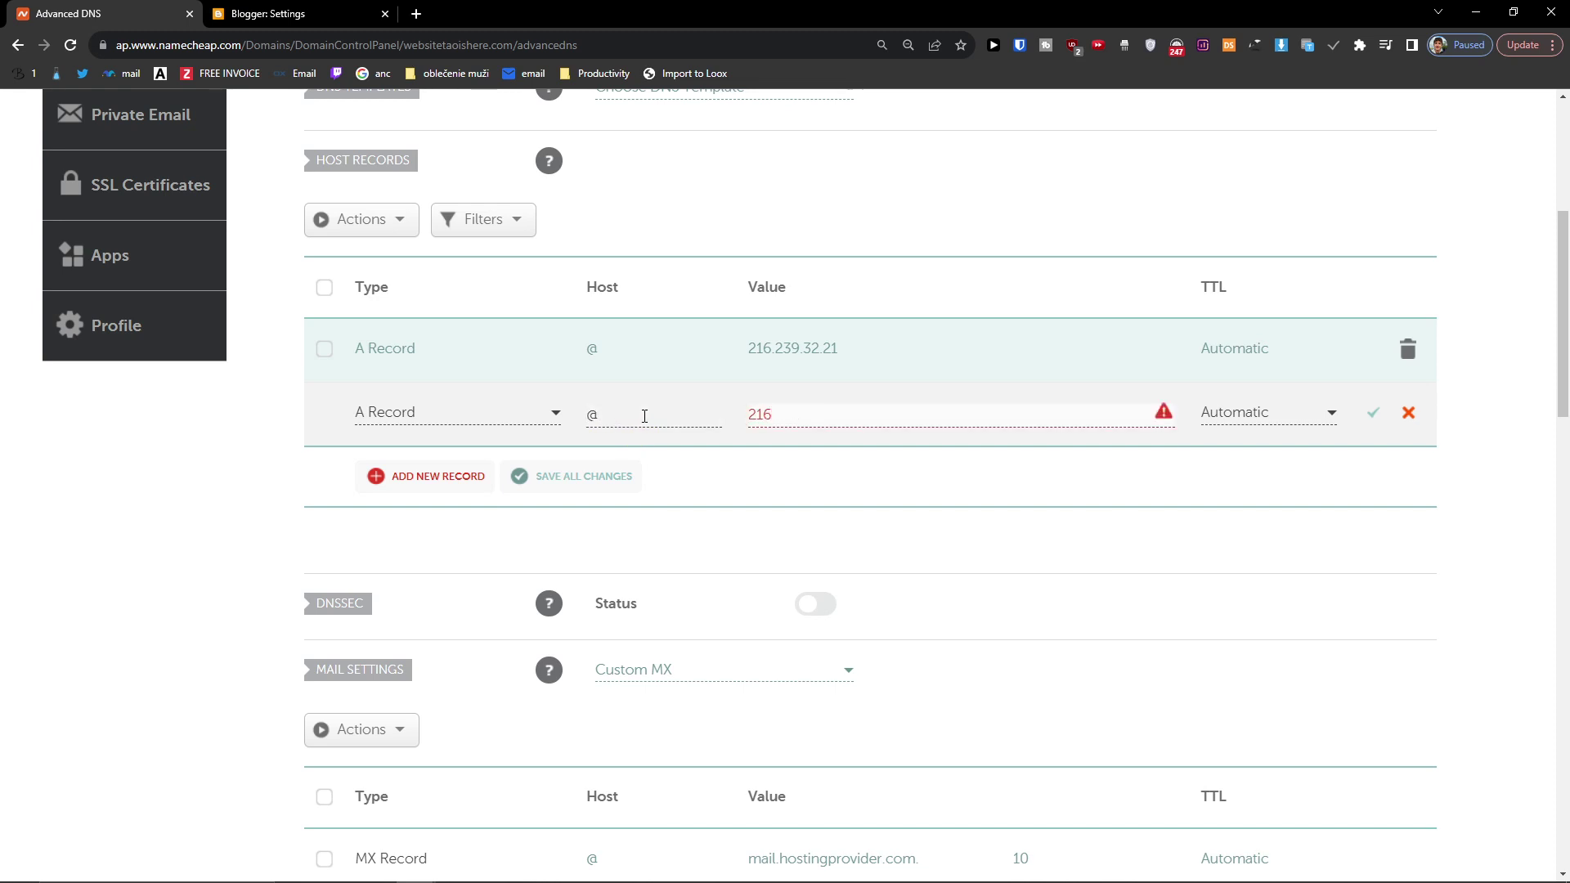
pyautogui.write('.239.34.21')
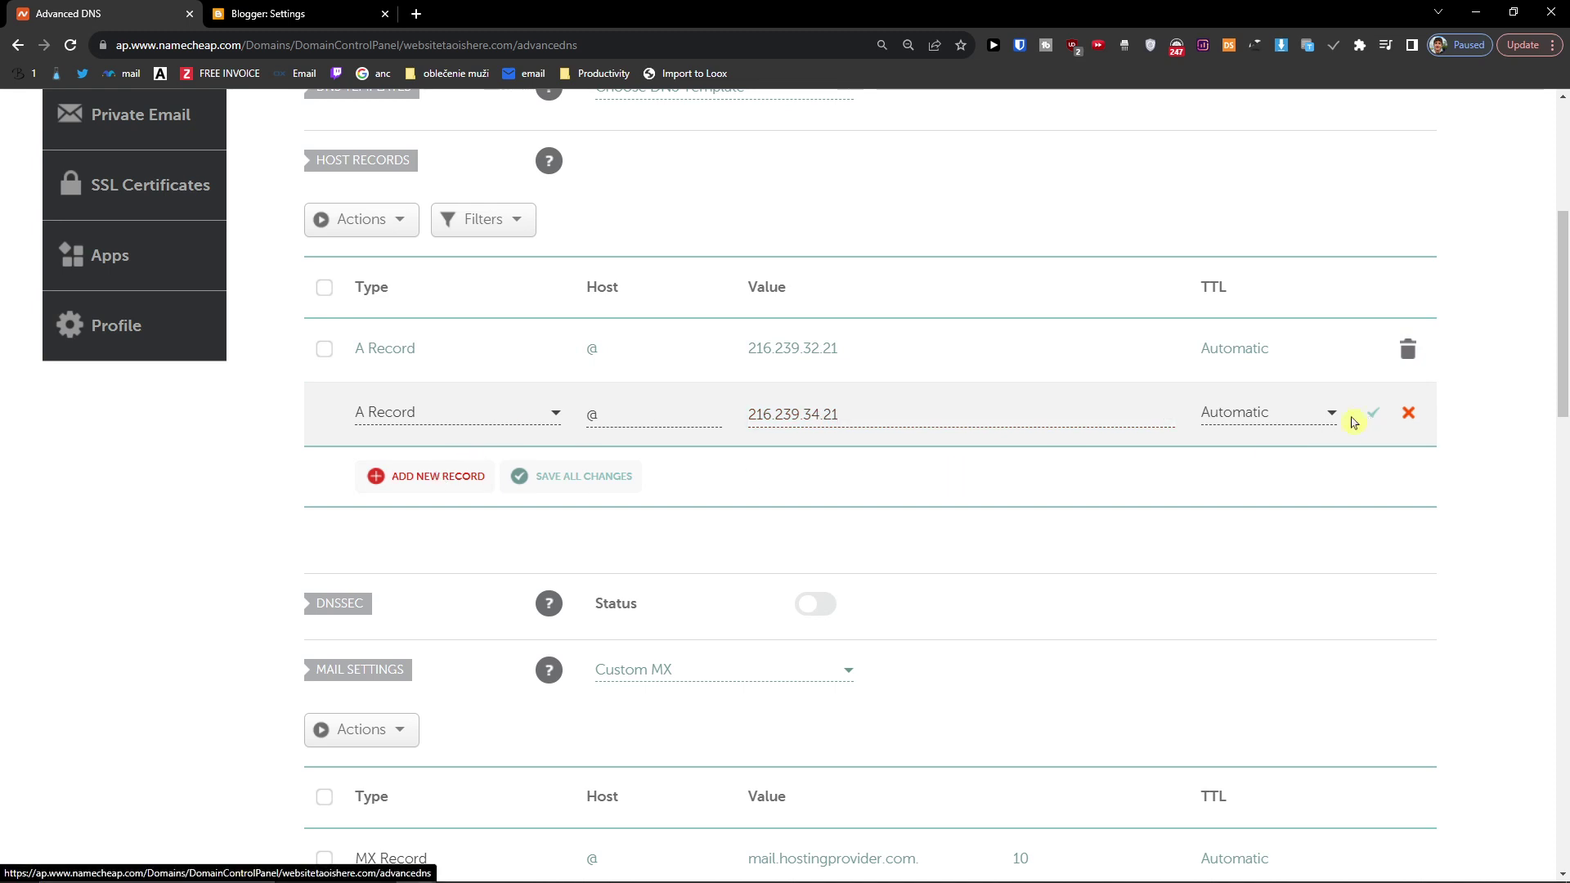
pyautogui.click(1372, 412)
# Add and save A records for @ pointing to 216.239.36.21 and 216.239.38.21.
pyautogui.click(399, 475)
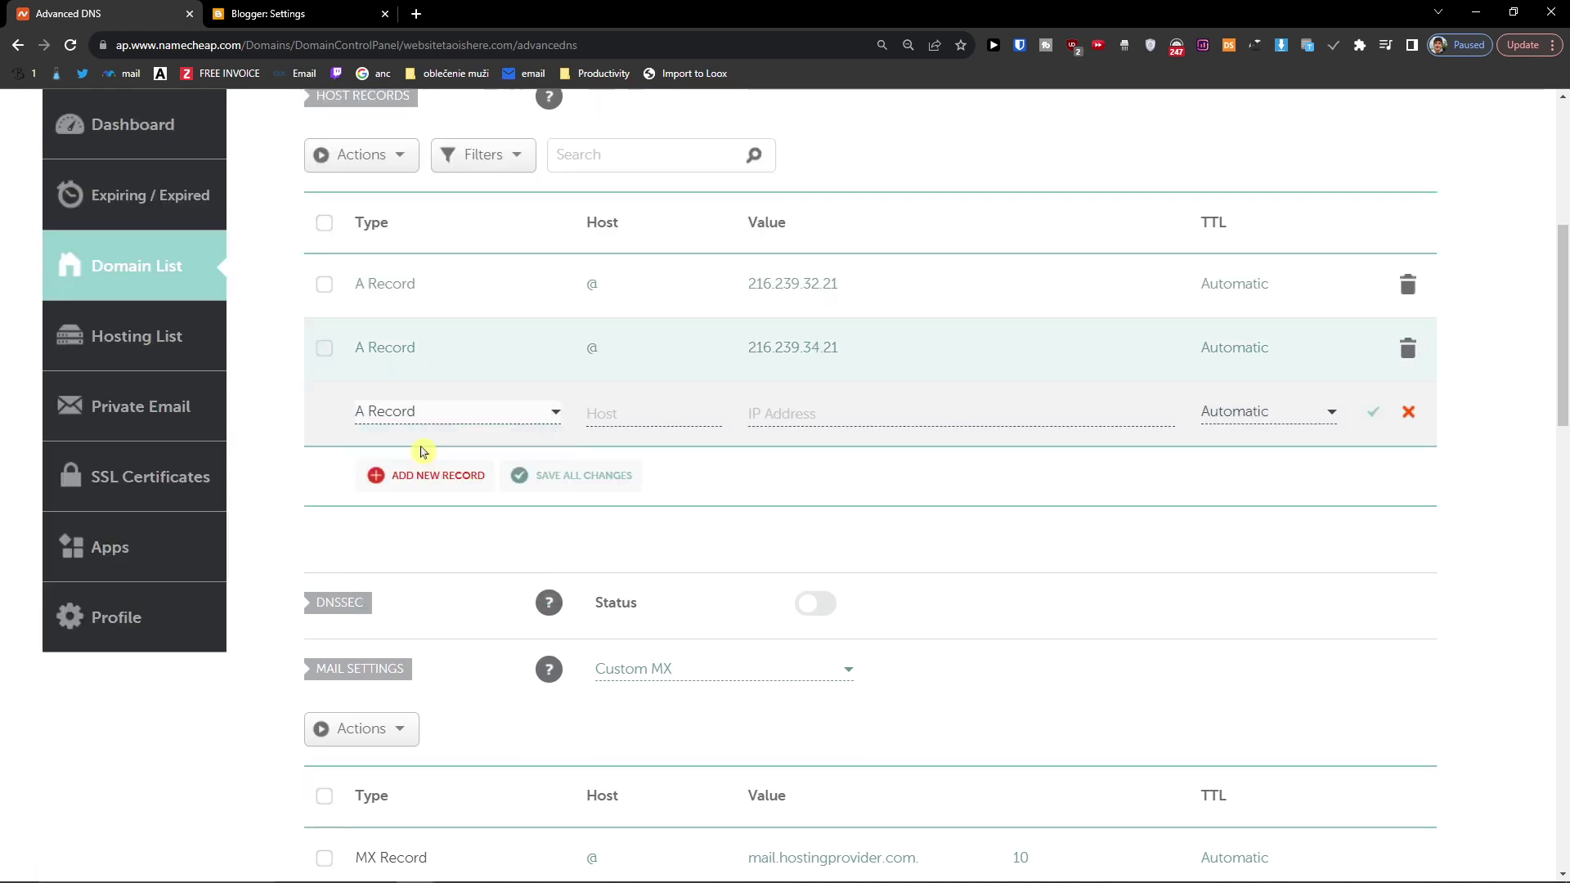
pyautogui.click(665, 417)
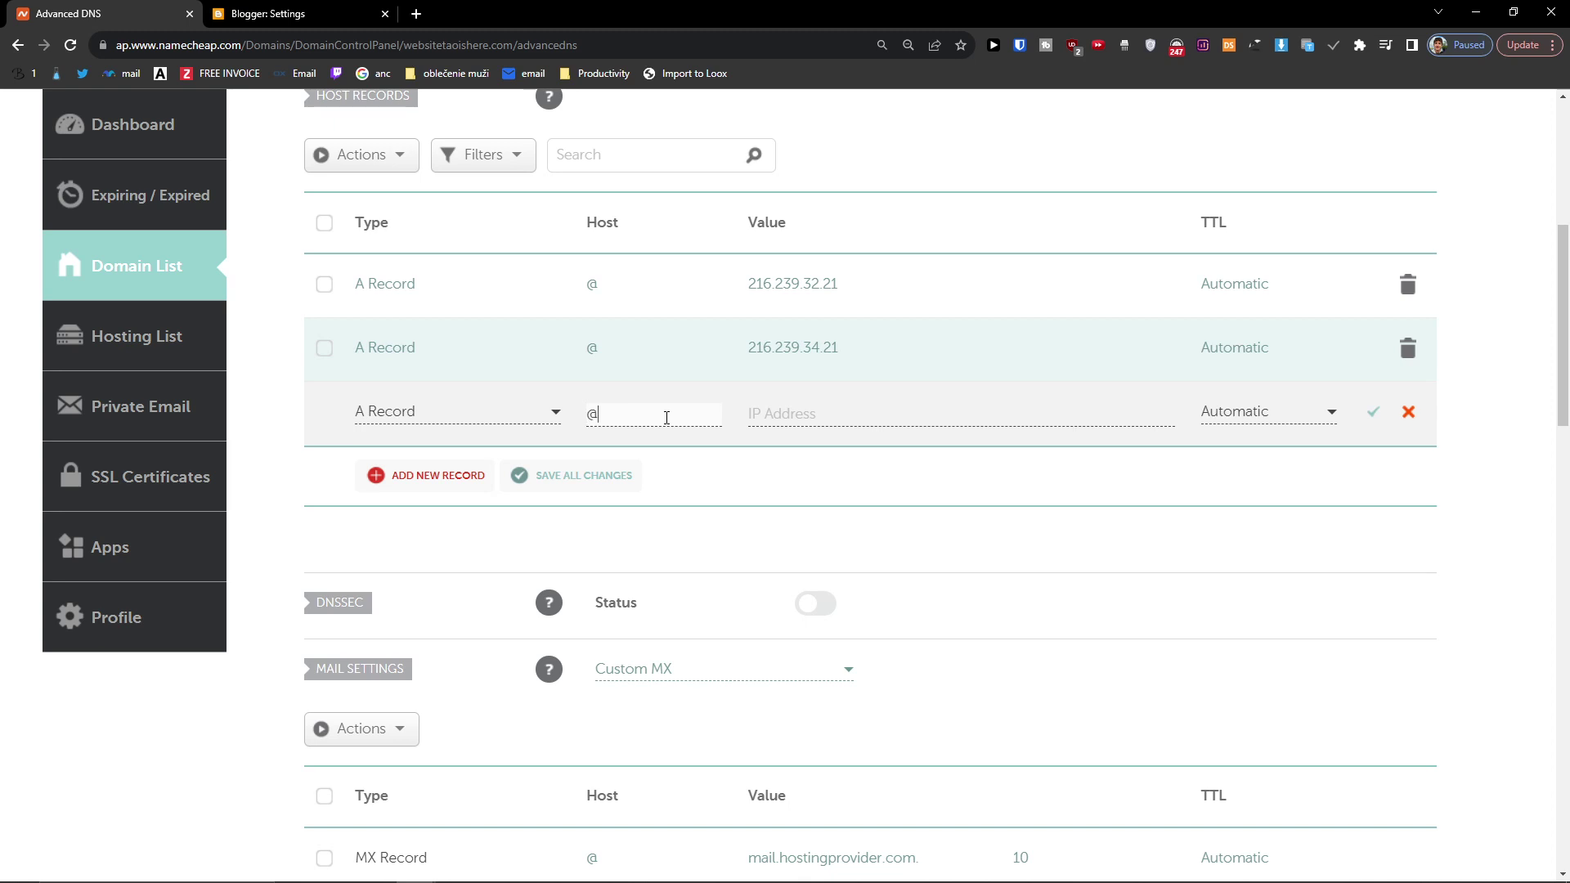
pyautogui.press('Tab')
pyautogui.write('21')
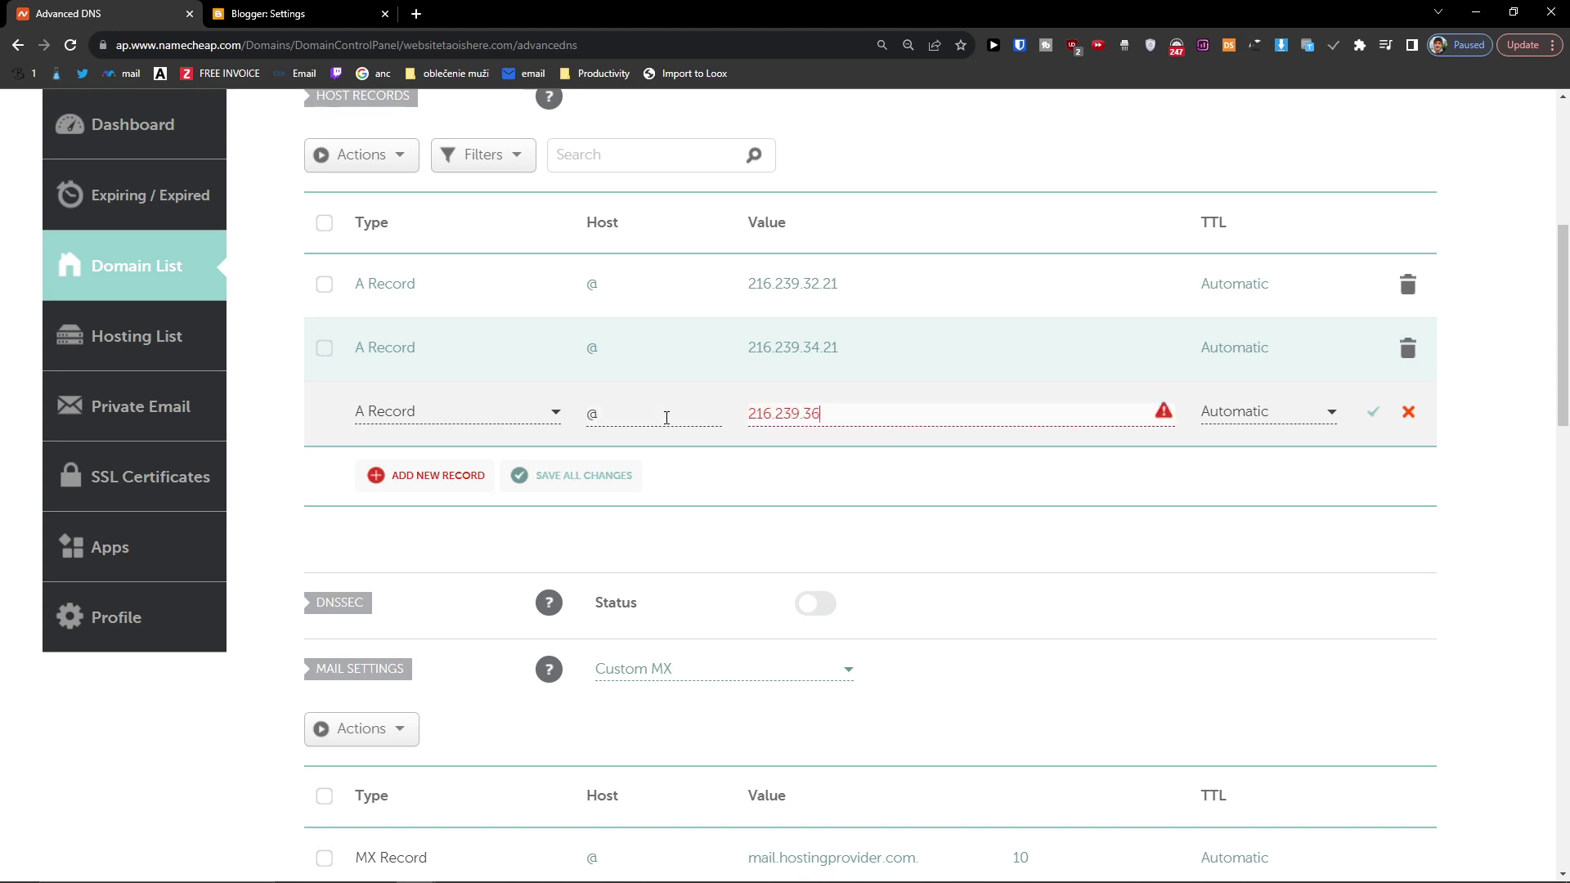
pyautogui.write('.21')
pyautogui.click(439, 475)
pyautogui.click(455, 415)
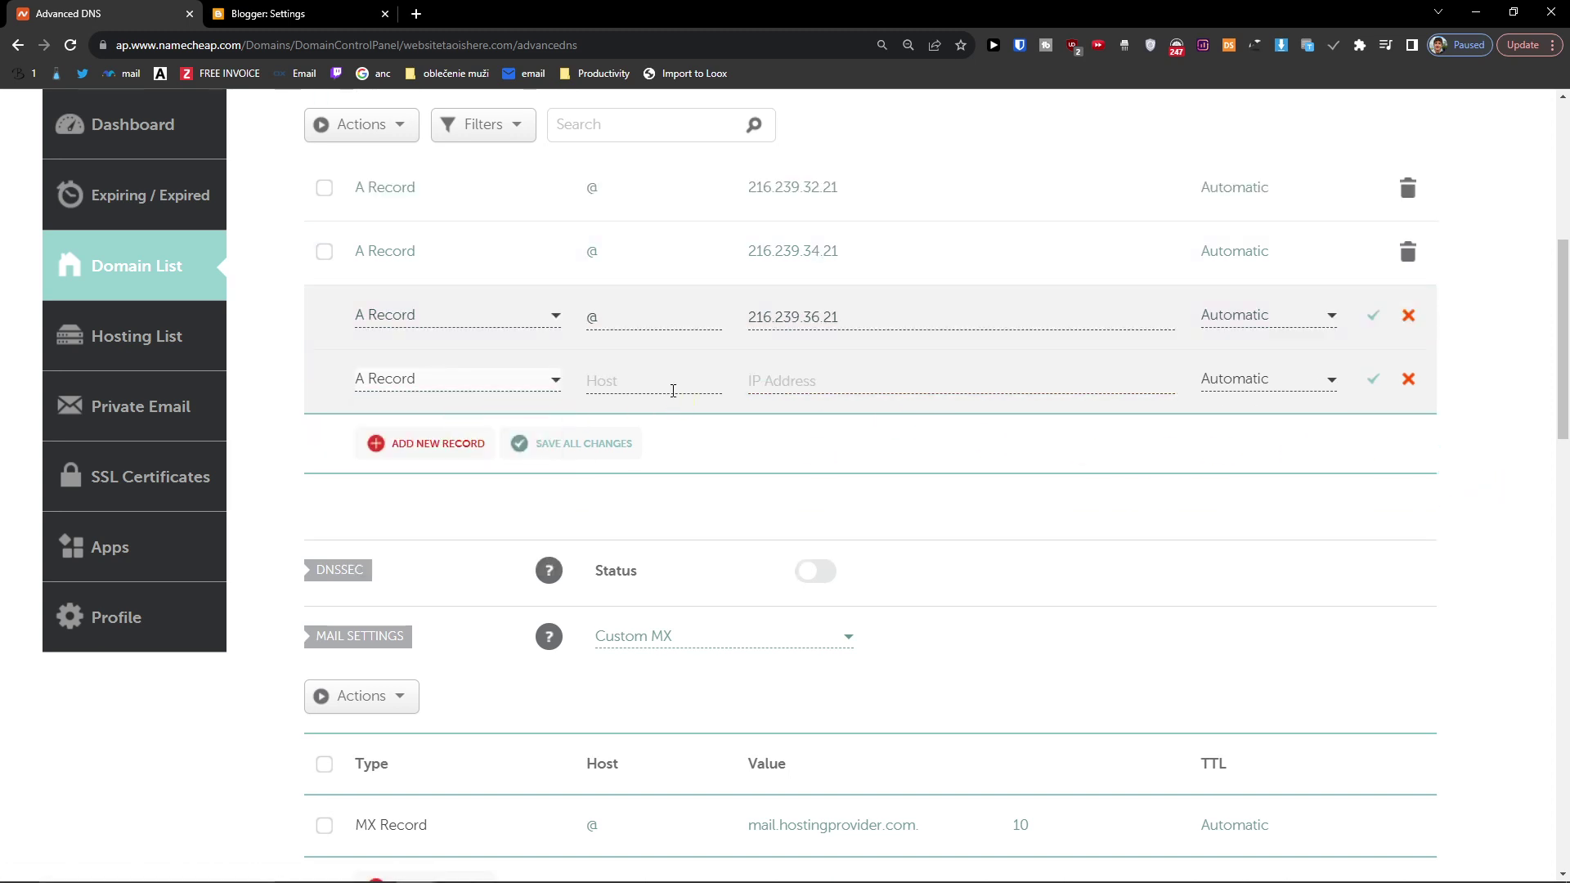
pyautogui.click(667, 381)
pyautogui.write('@')
pyautogui.press('Tab')
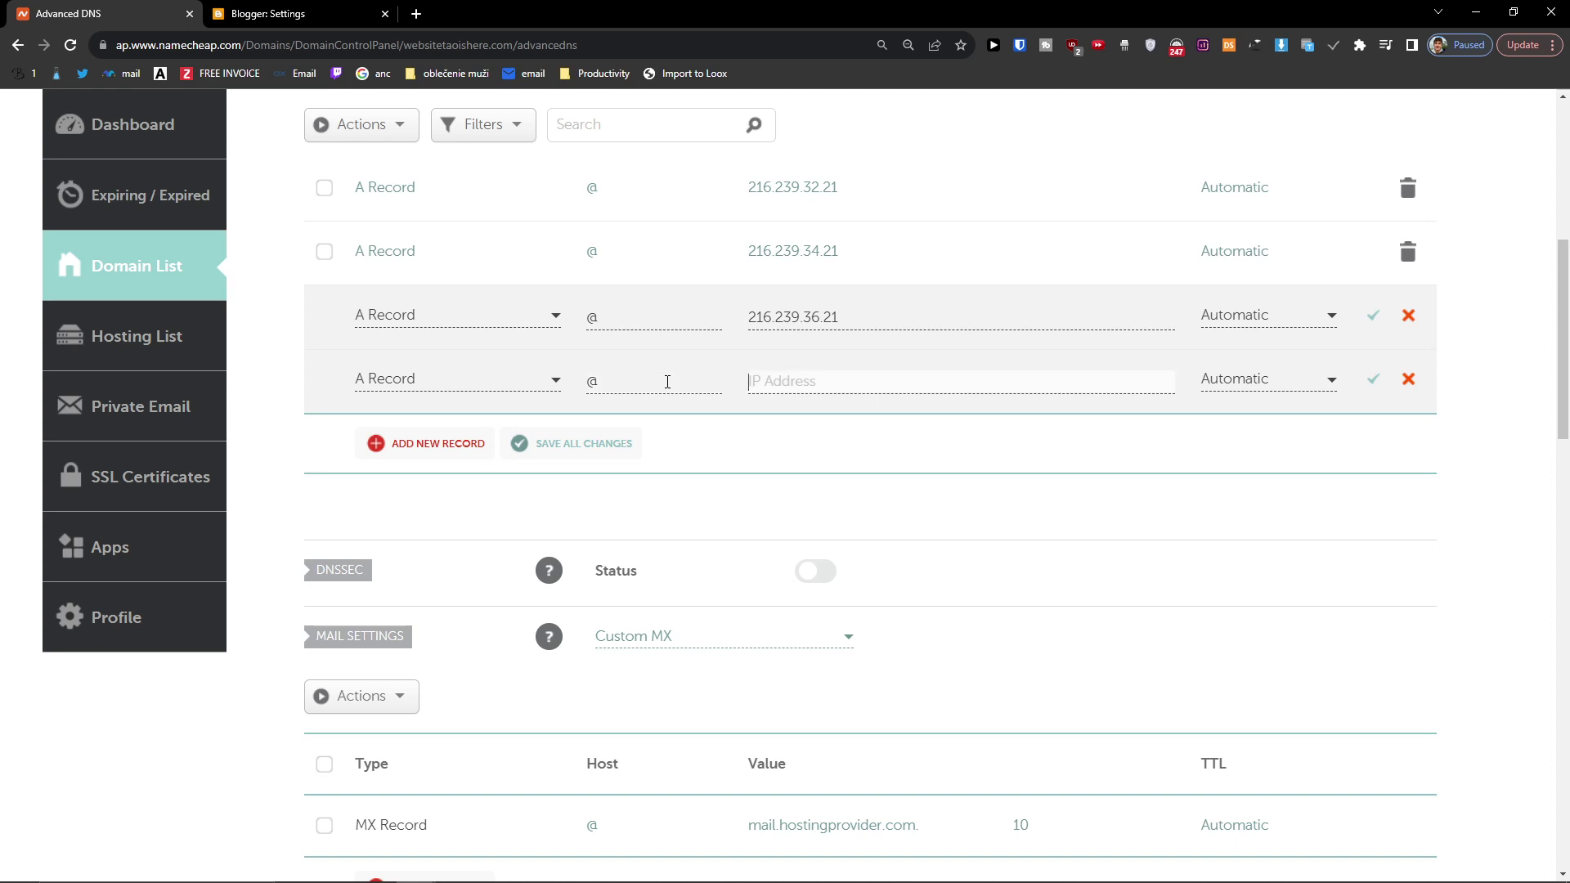
pyautogui.write('216.239.38.21')
pyautogui.click(1372, 319)
pyautogui.click(1367, 383)
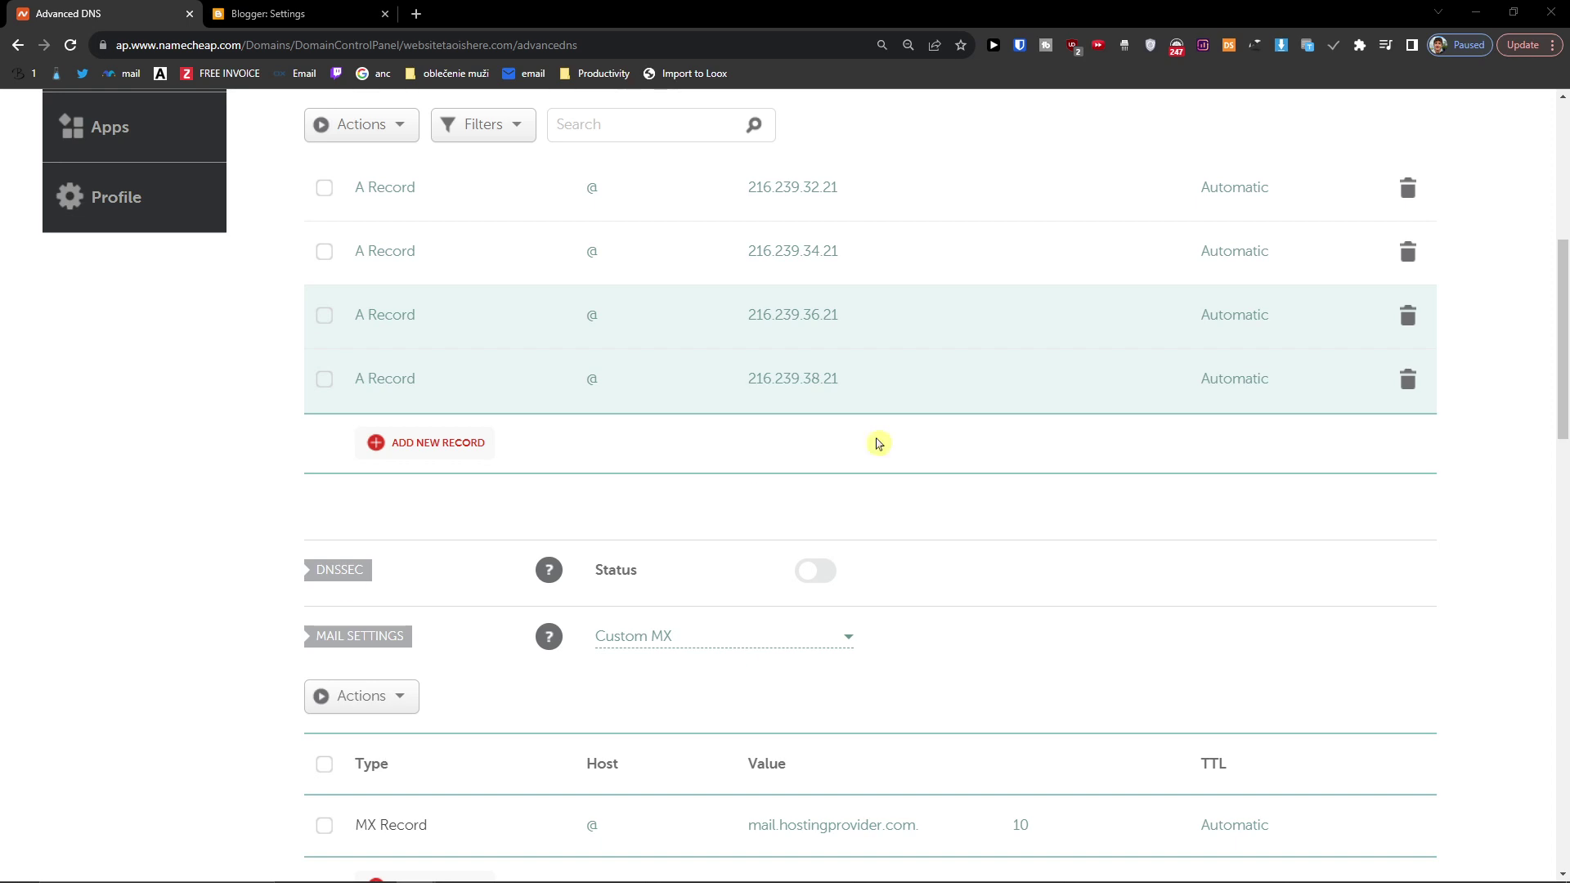
pyautogui.scroll(2, 845, 449)
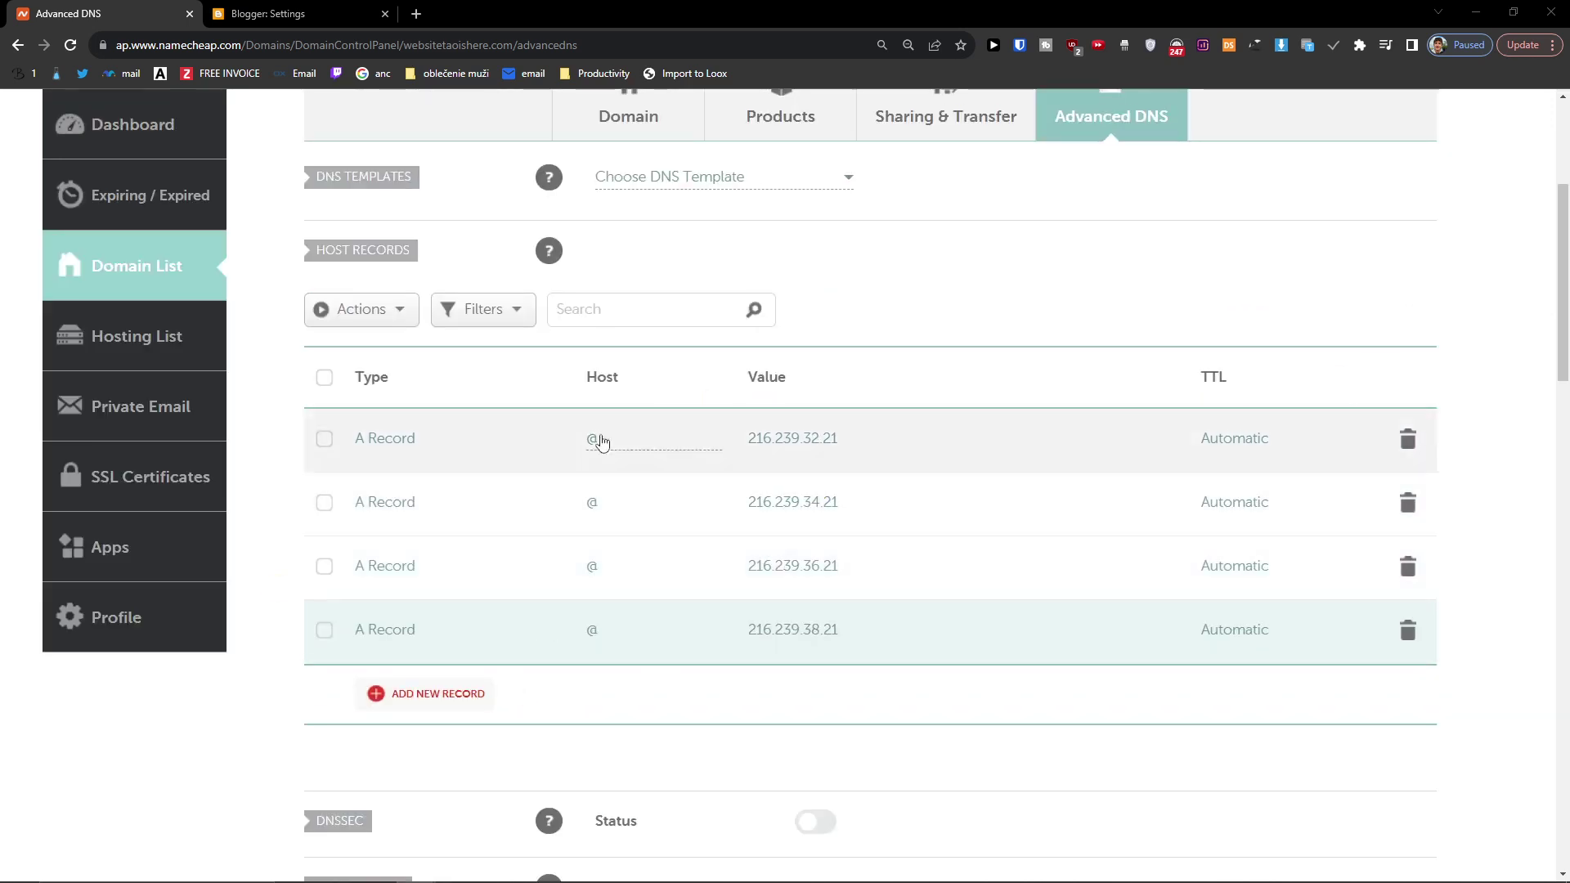
# Start a CNAME record and set its host to www copied from Blogger's instructions.
pyautogui.click(479, 692)
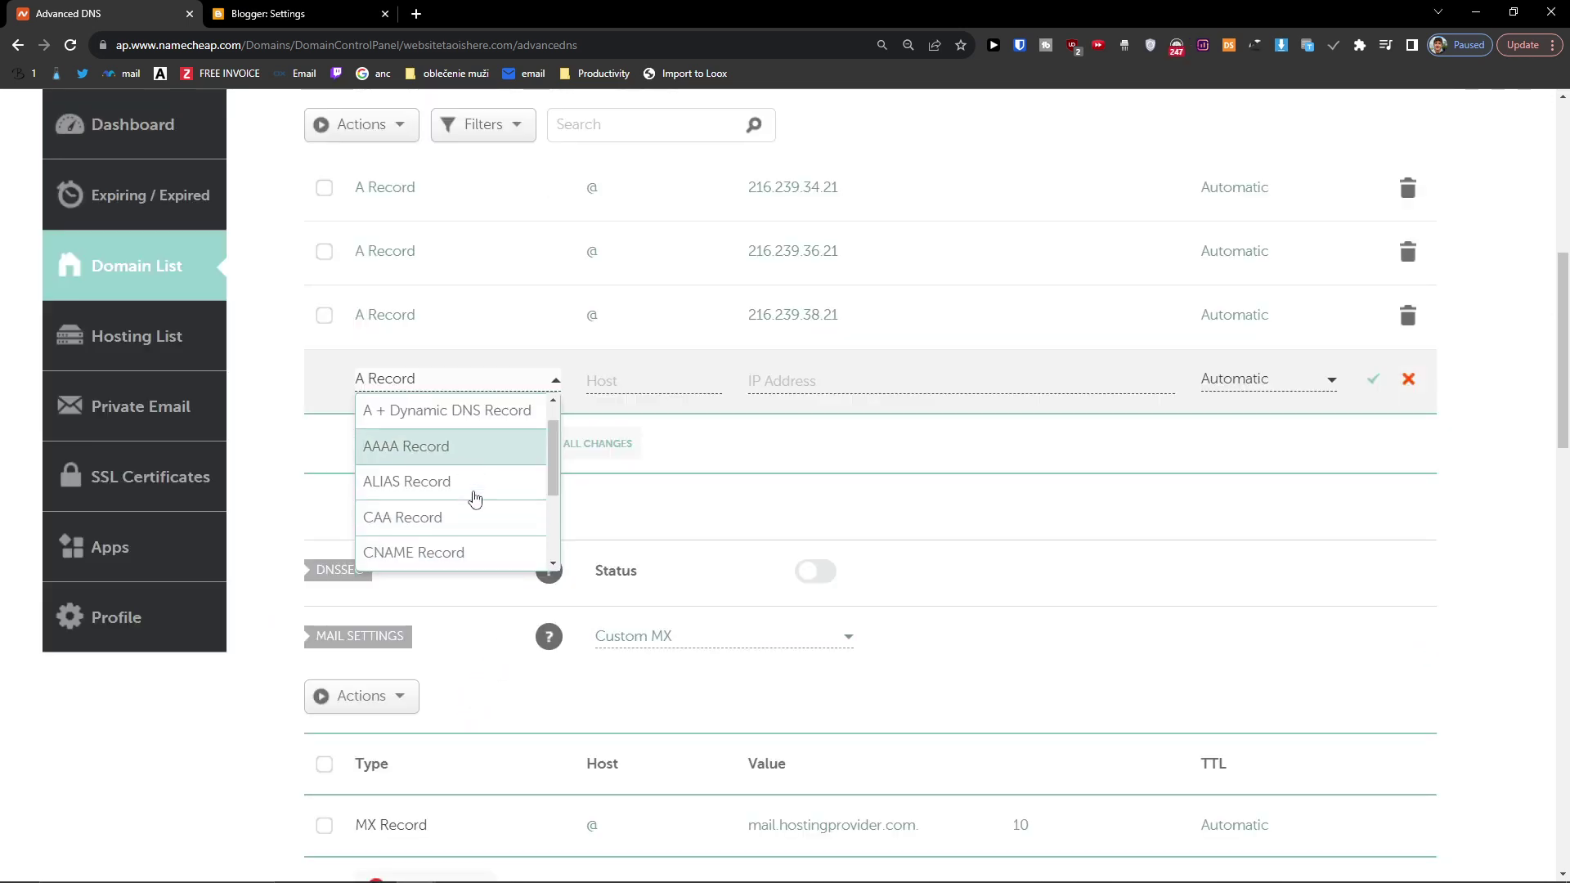
pyautogui.scroll(-2, 475, 499)
pyautogui.click(479, 492)
pyautogui.hotkey('ctrl', 'Tab')
pyautogui.click(732, 487)
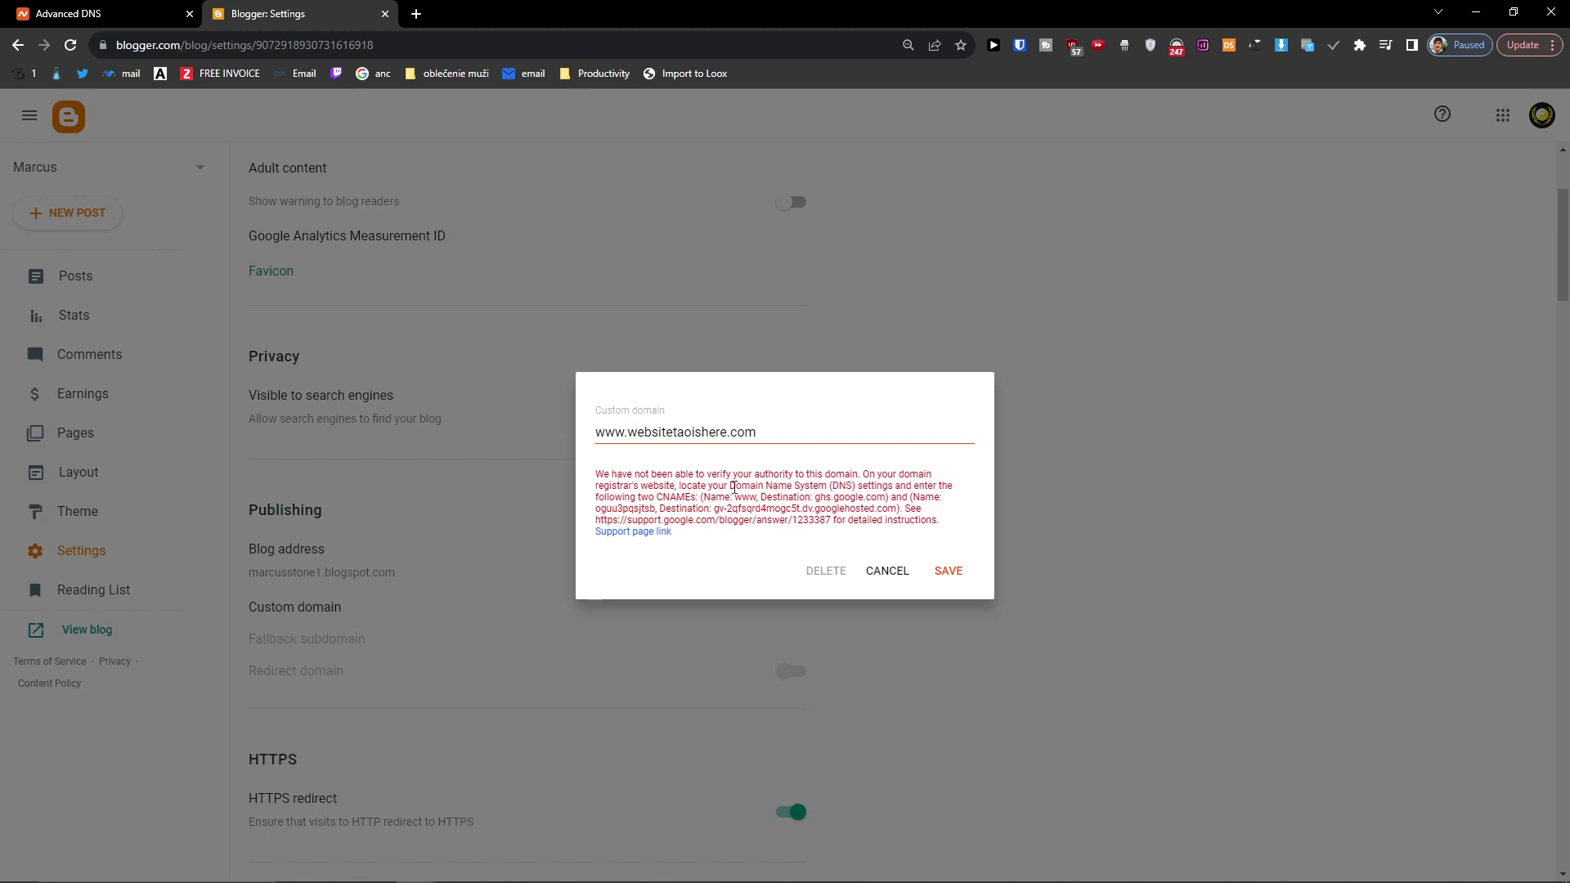
pyautogui.moveTo(731, 488); pyautogui.dragTo(911, 487)
pyautogui.moveTo(633, 496); pyautogui.dragTo(717, 497)
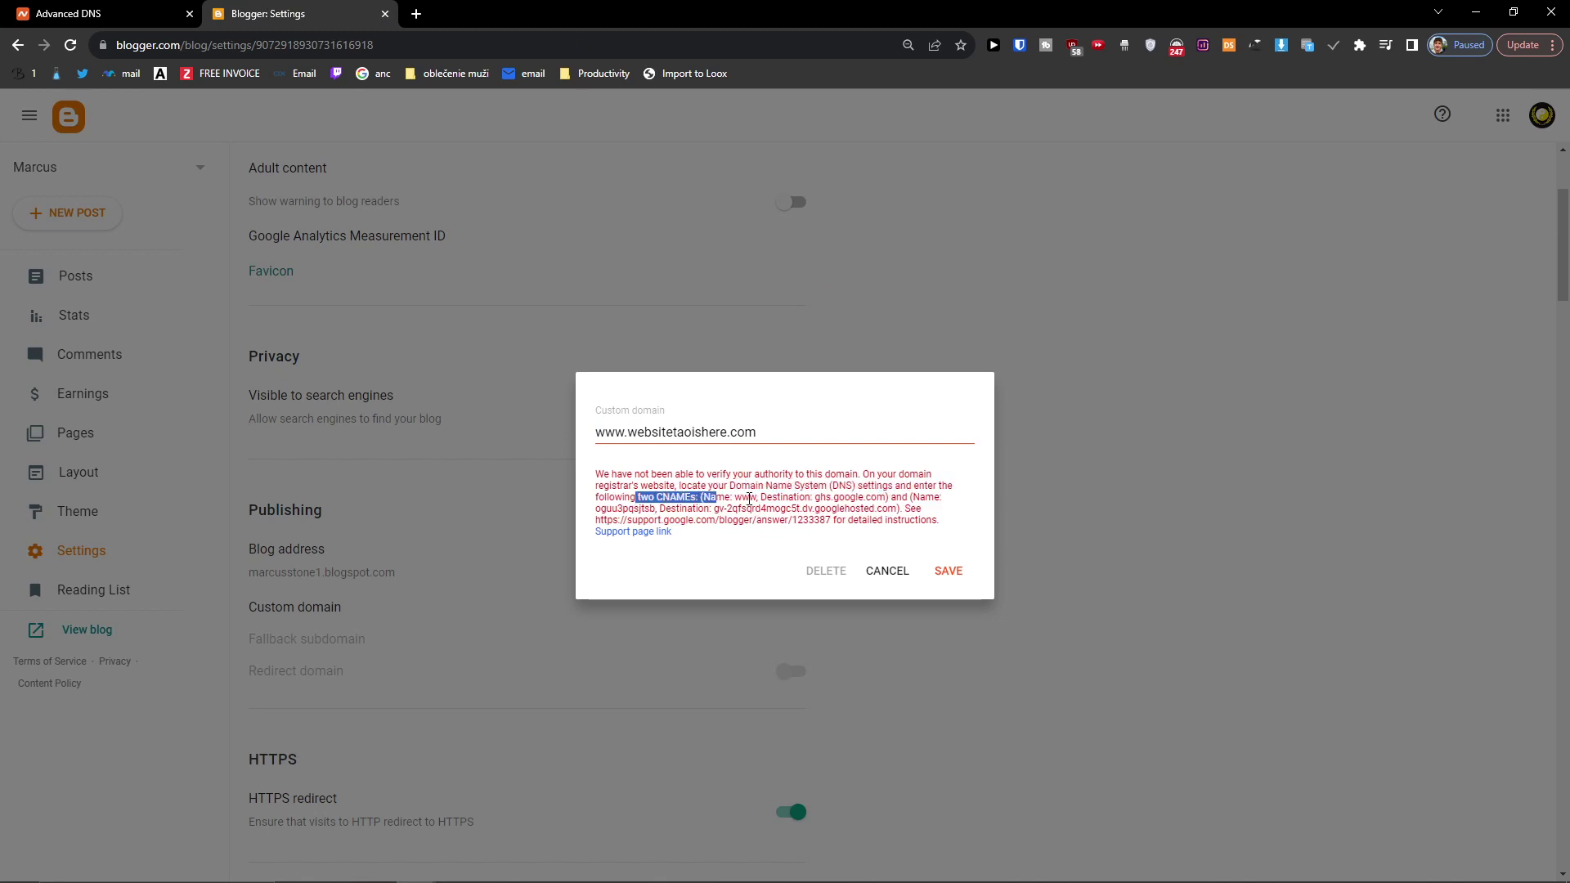
pyautogui.doubleClick(750, 497)
pyautogui.hotkey('ctrl', 'c')
pyautogui.click(126, 10)
pyautogui.click(631, 380)
pyautogui.hotkey('ctrl', 'v')
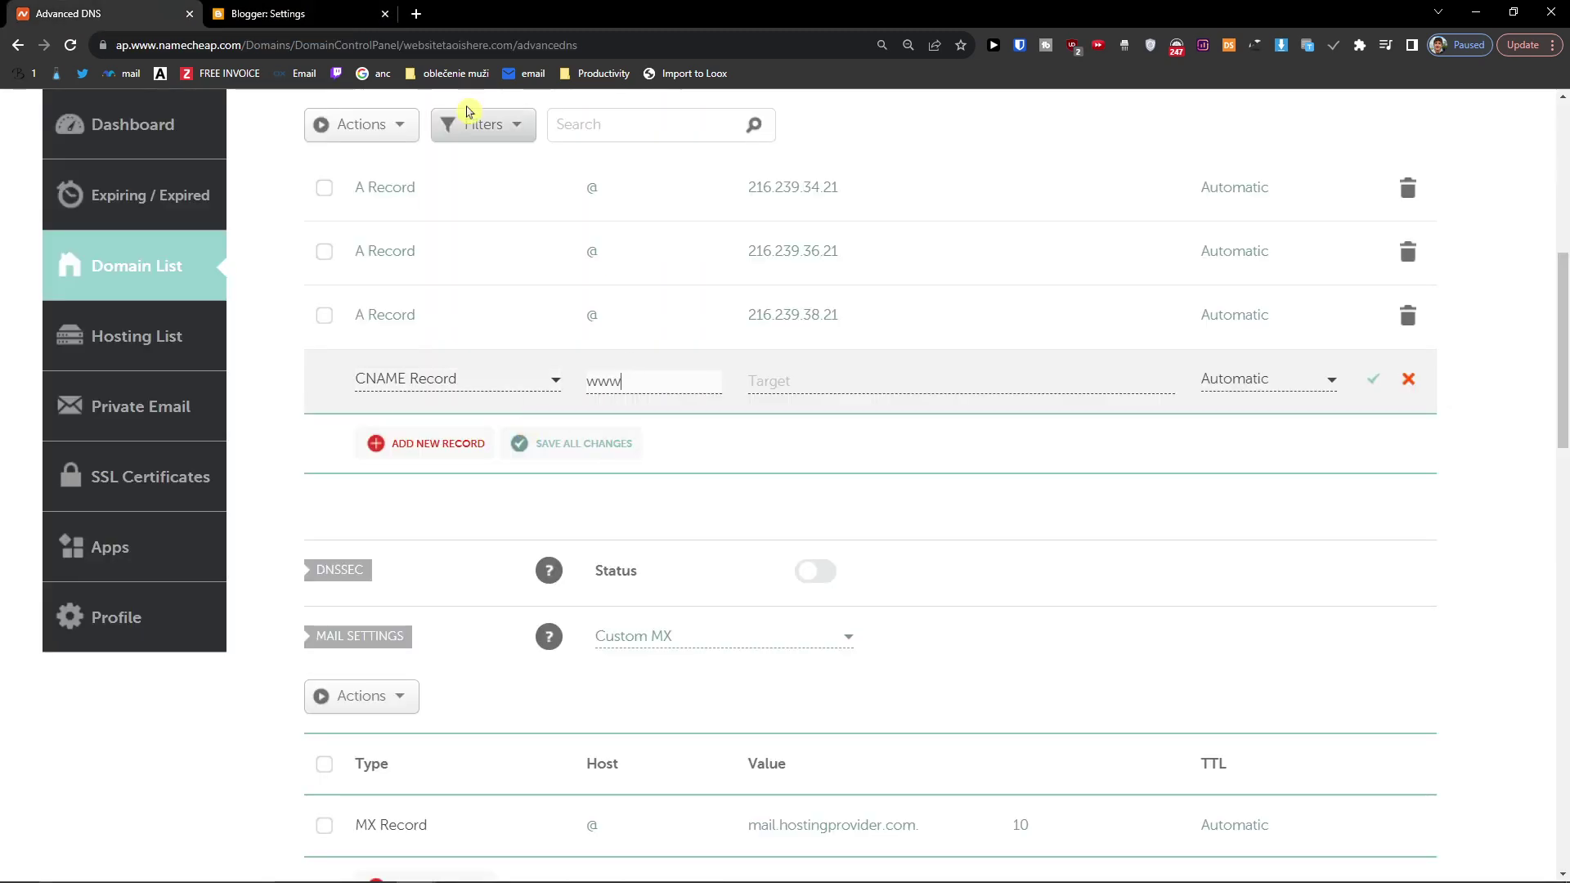
# Set the CNAME value to ghs.google.com copied from Blogger and save the record.
pyautogui.click(295, 12)
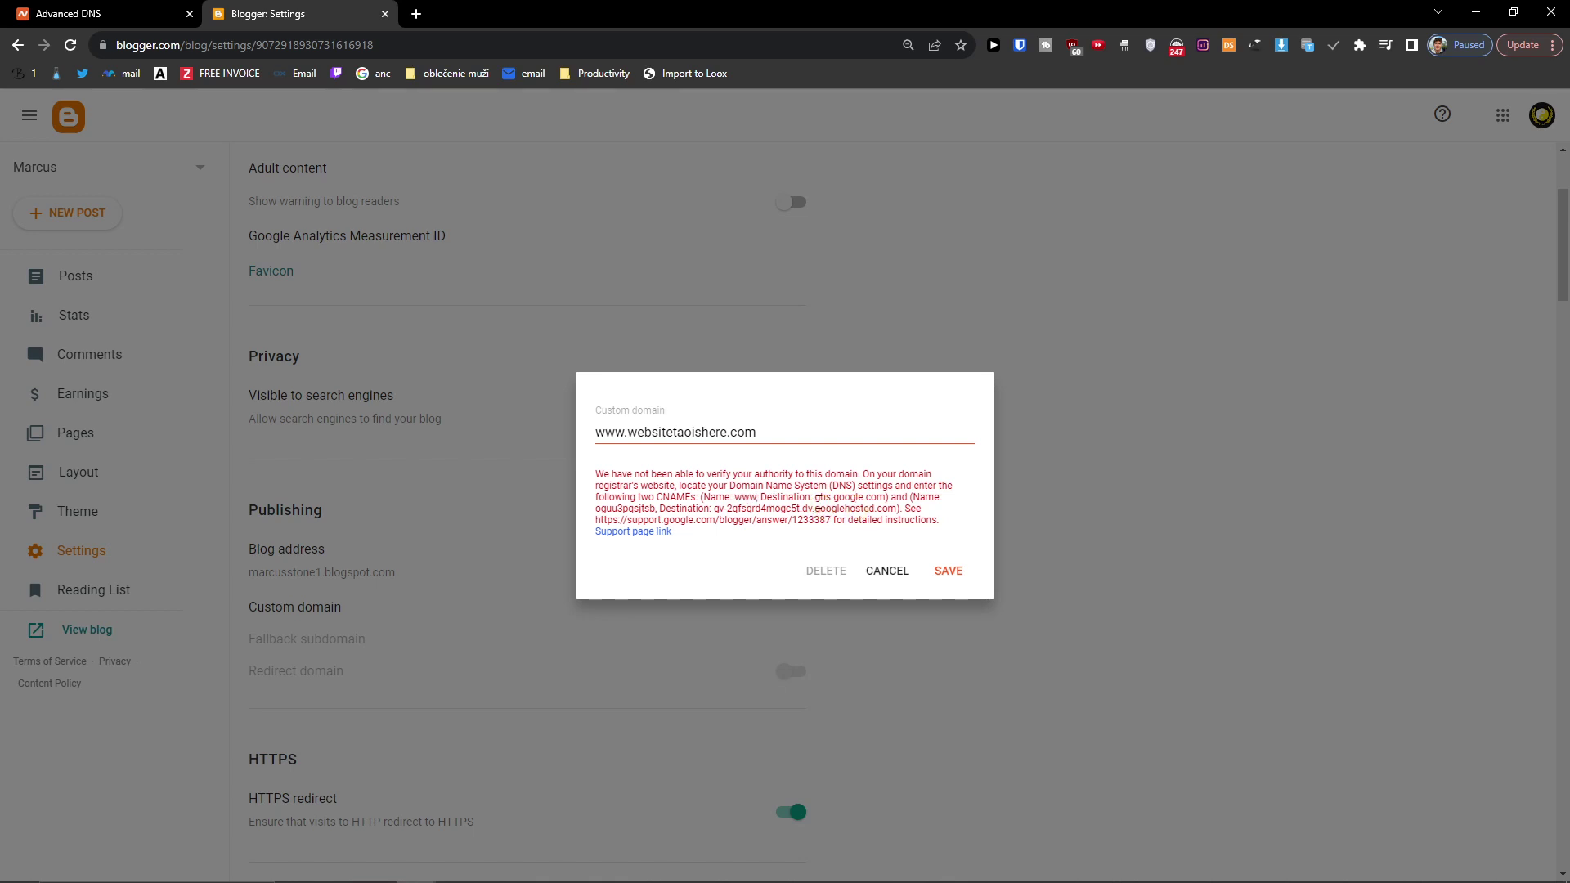
pyautogui.moveTo(814, 496); pyautogui.dragTo(878, 498)
pyautogui.hotkey('ctrl', 'c')
pyautogui.click(126, 12)
pyautogui.click(812, 381)
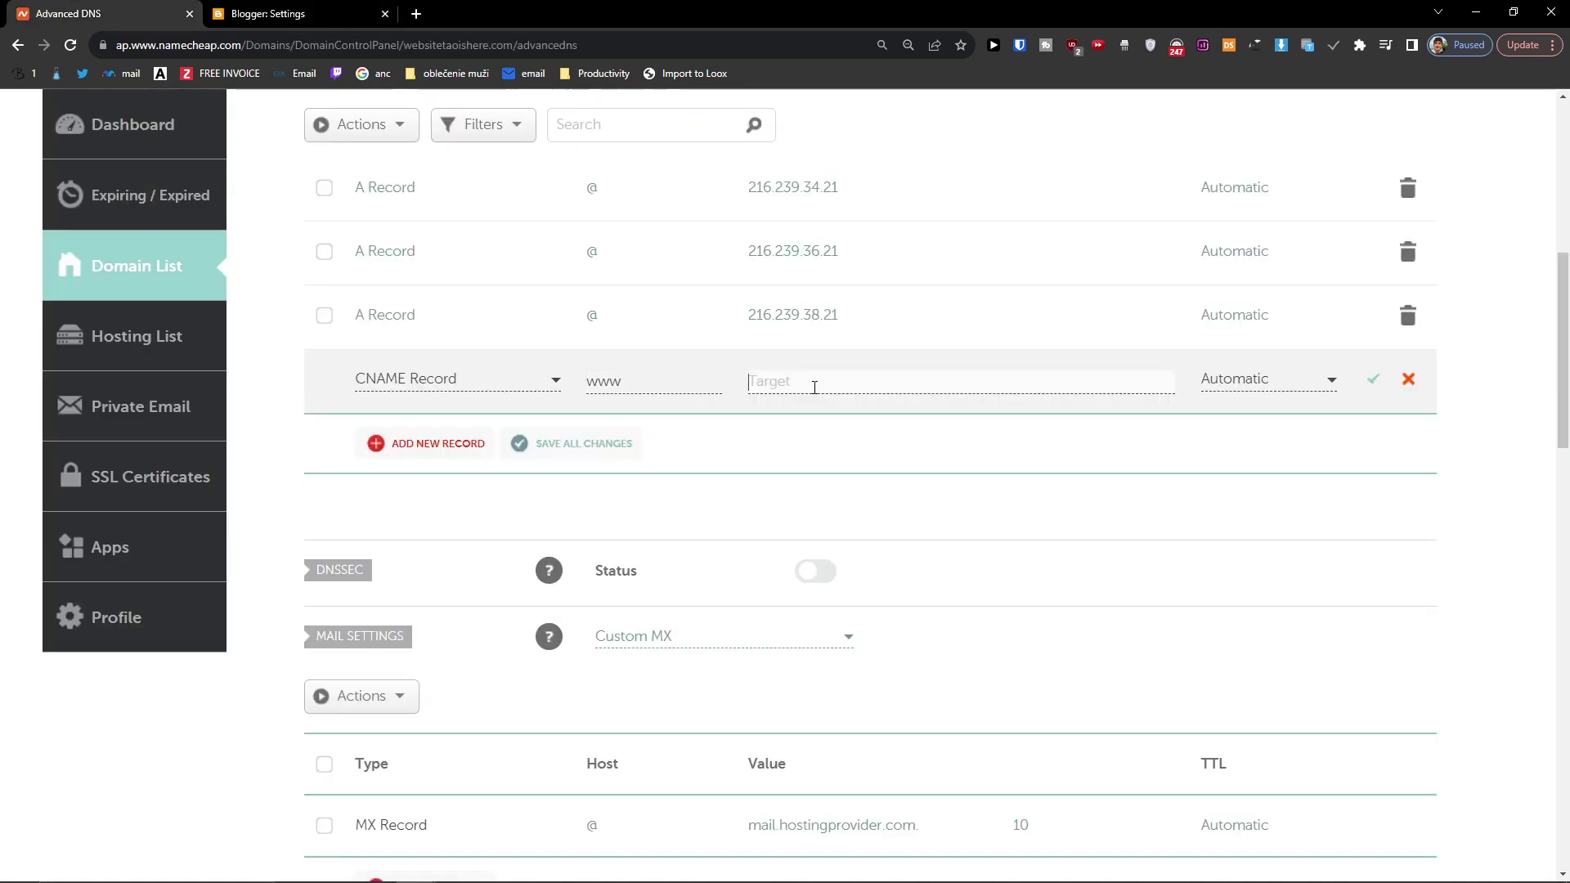
pyautogui.hotkey('ctrl', 'v')
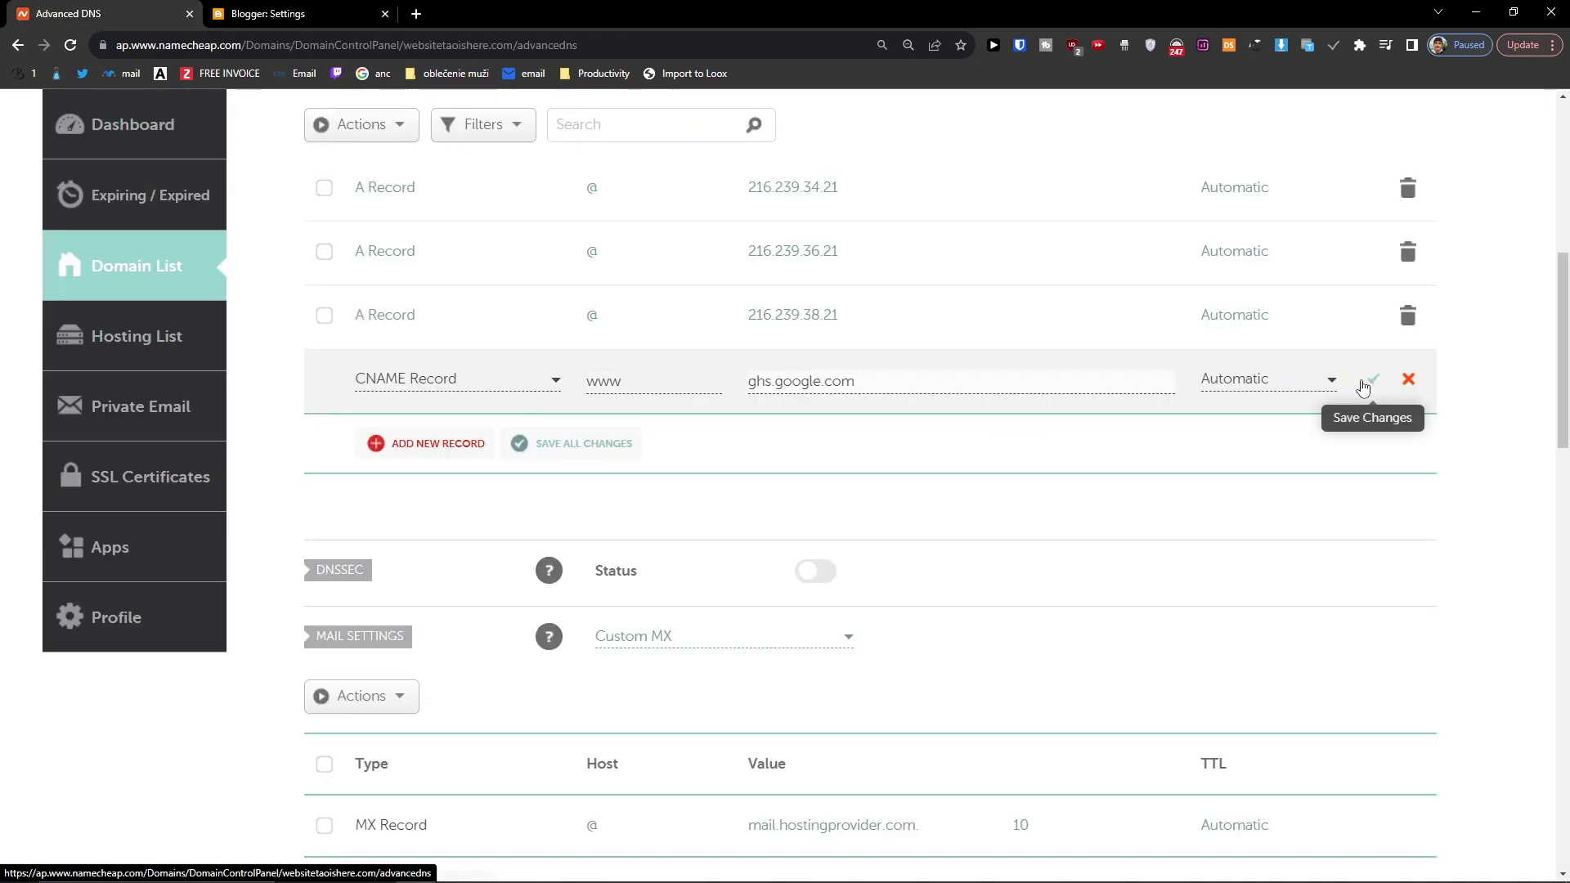
pyautogui.press('Return')
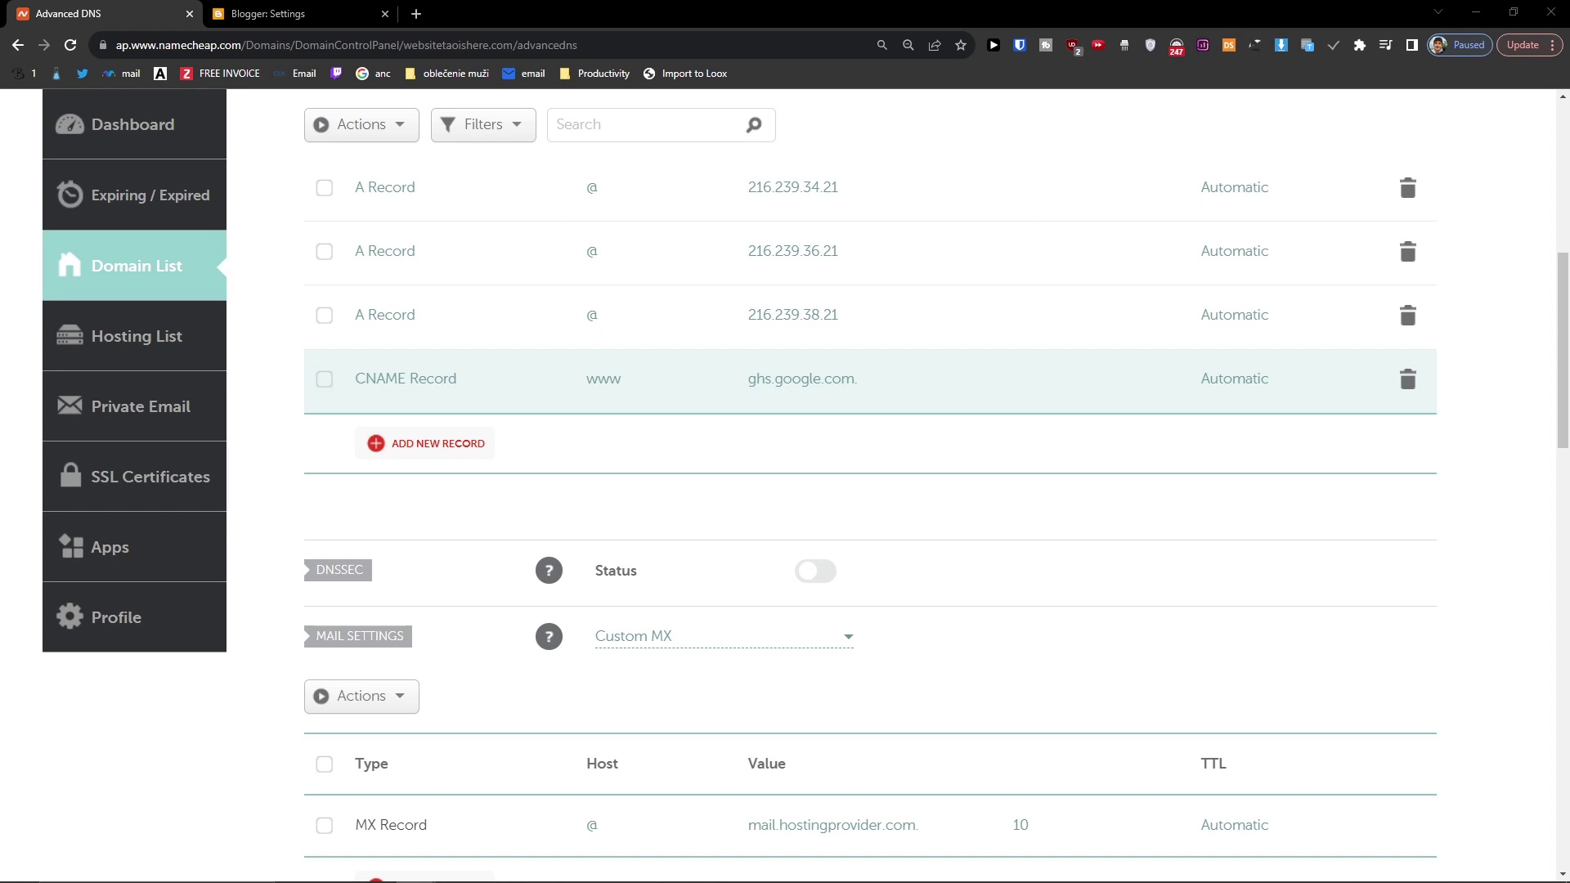
# Start a second CNAME record with host oguu3pqsjtsb copied from Blogger.
pyautogui.click(417, 442)
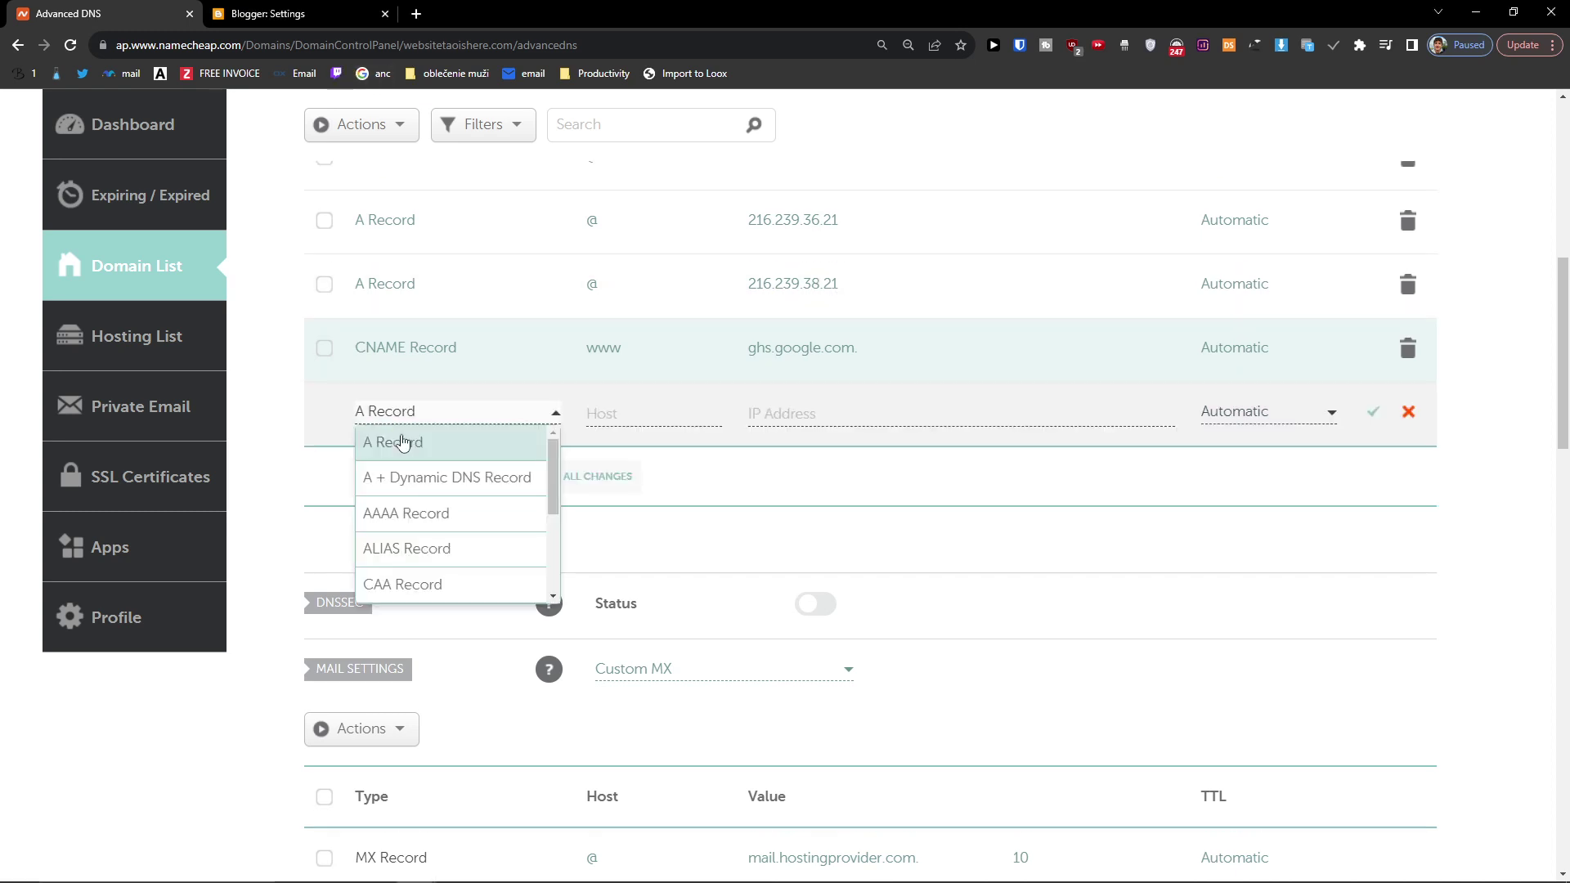
pyautogui.scroll(-3, 451, 517)
pyautogui.click(439, 444)
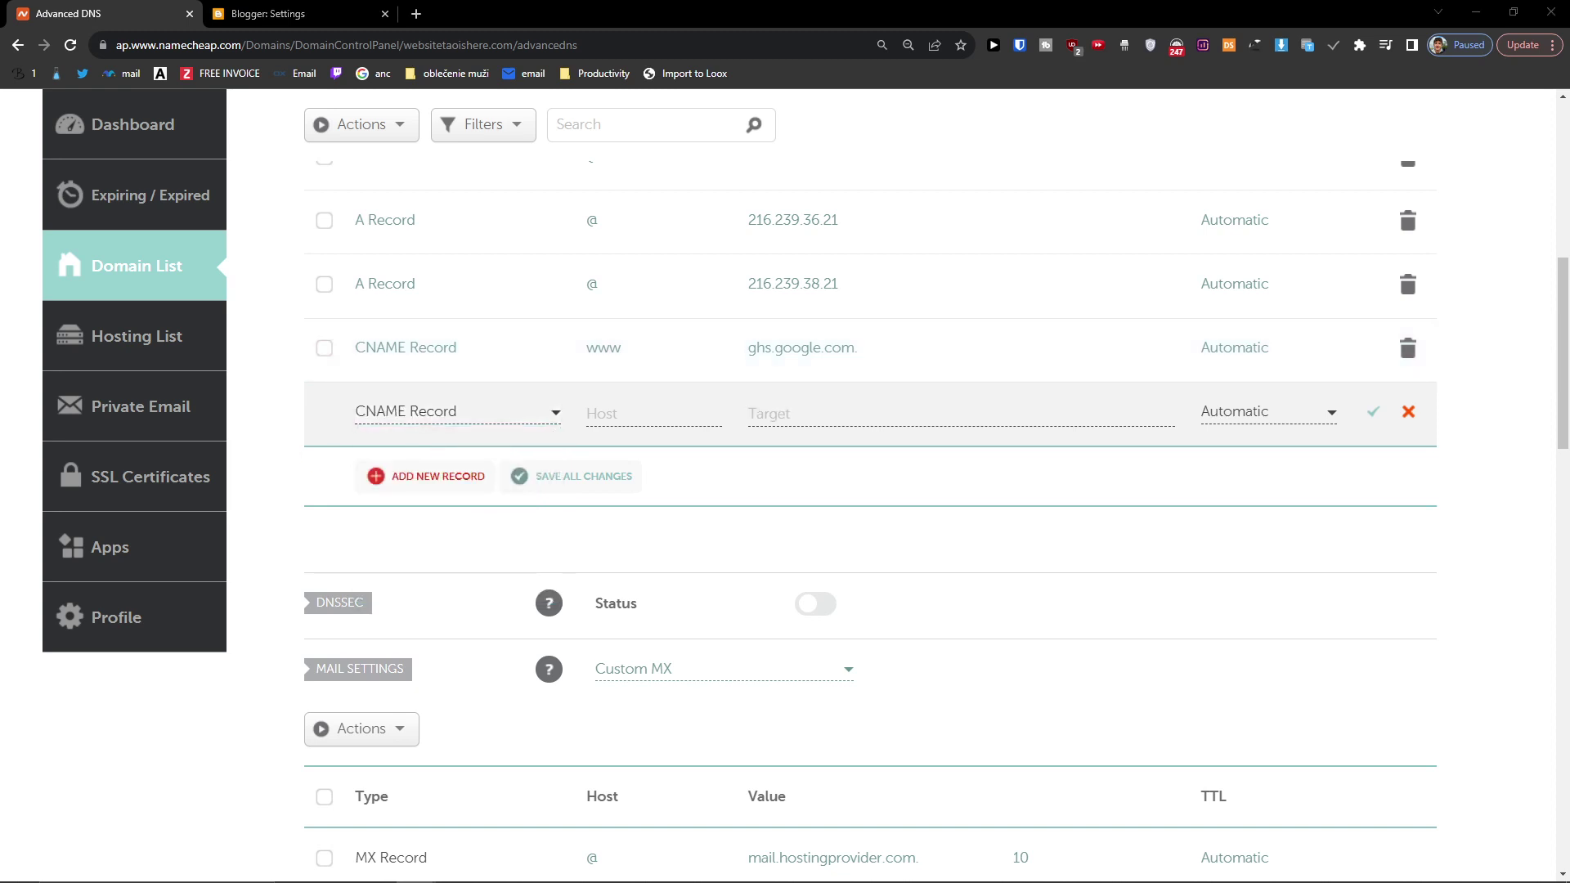
pyautogui.click(294, 14)
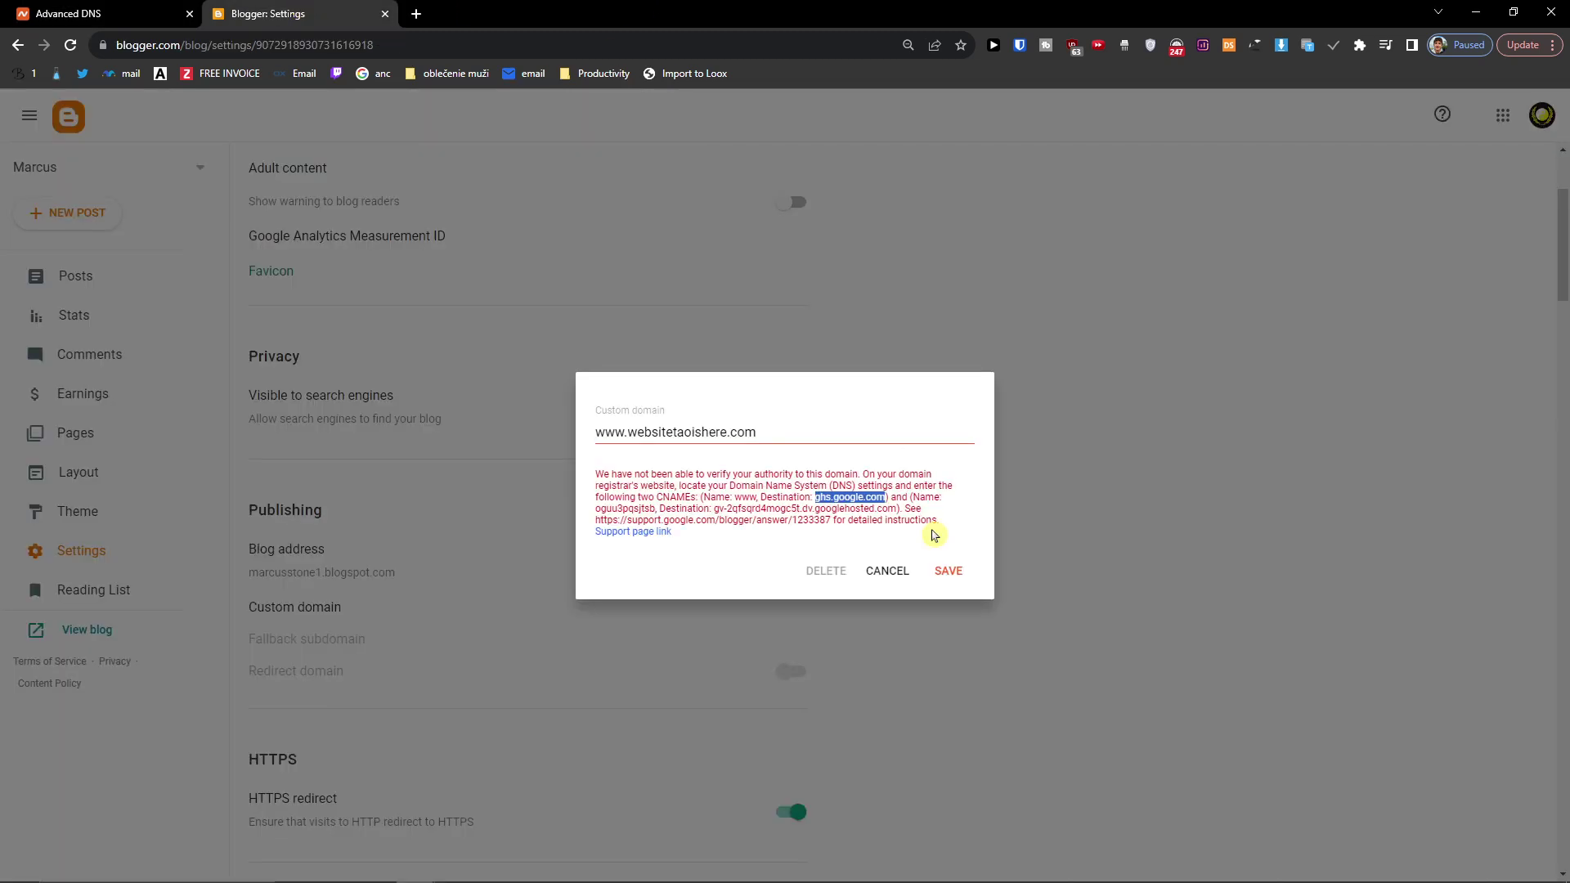
pyautogui.doubleClick(614, 508)
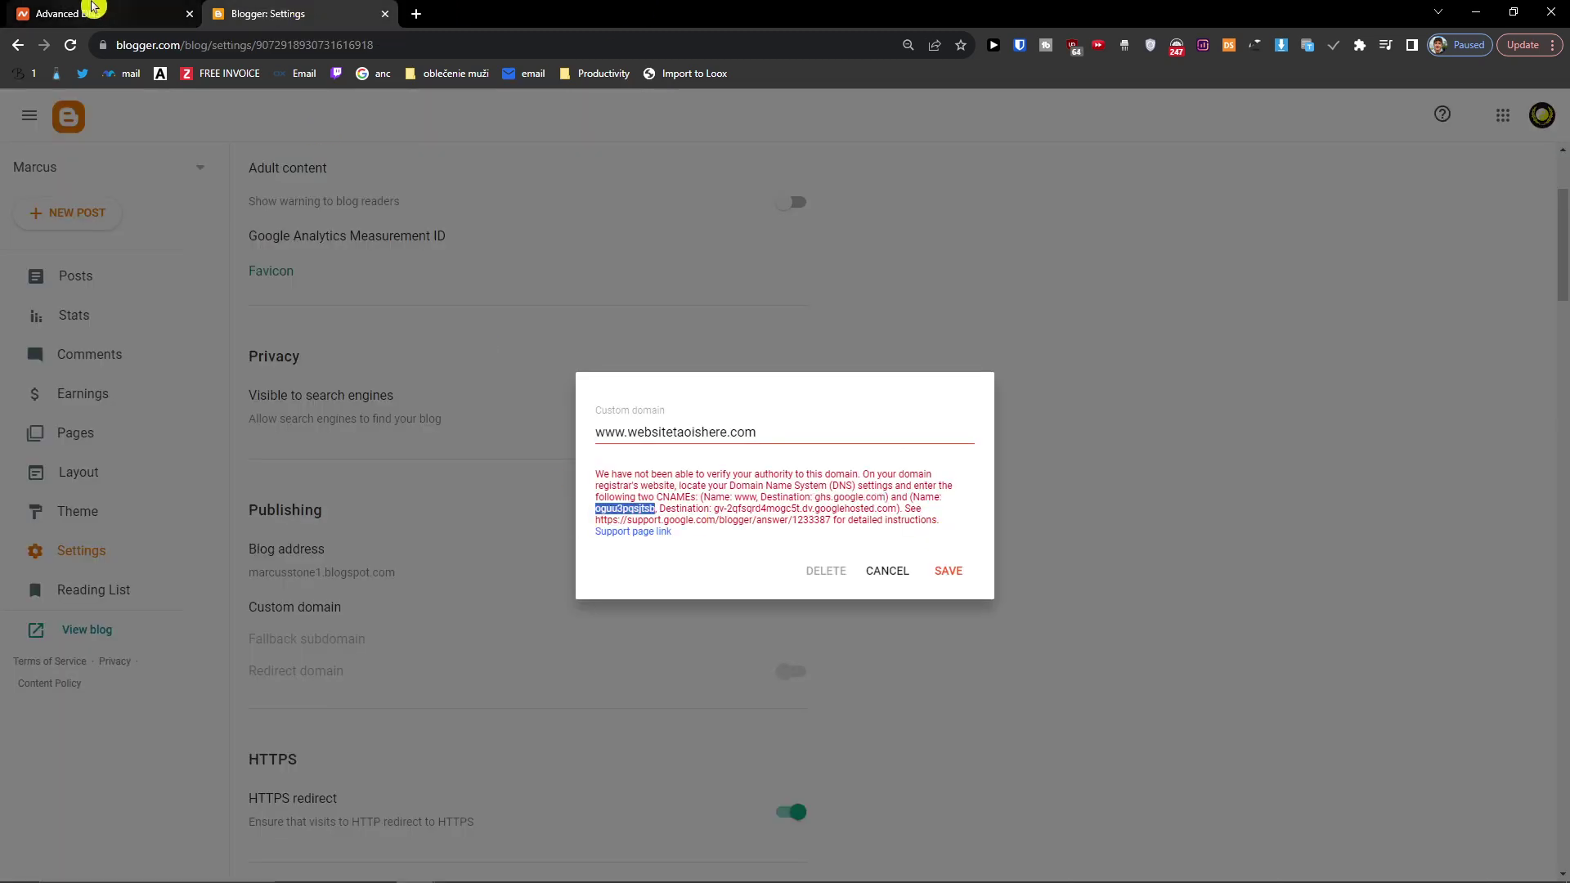
pyautogui.click(103, 10)
pyautogui.click(684, 413)
pyautogui.hotkey('ctrl', 'v')
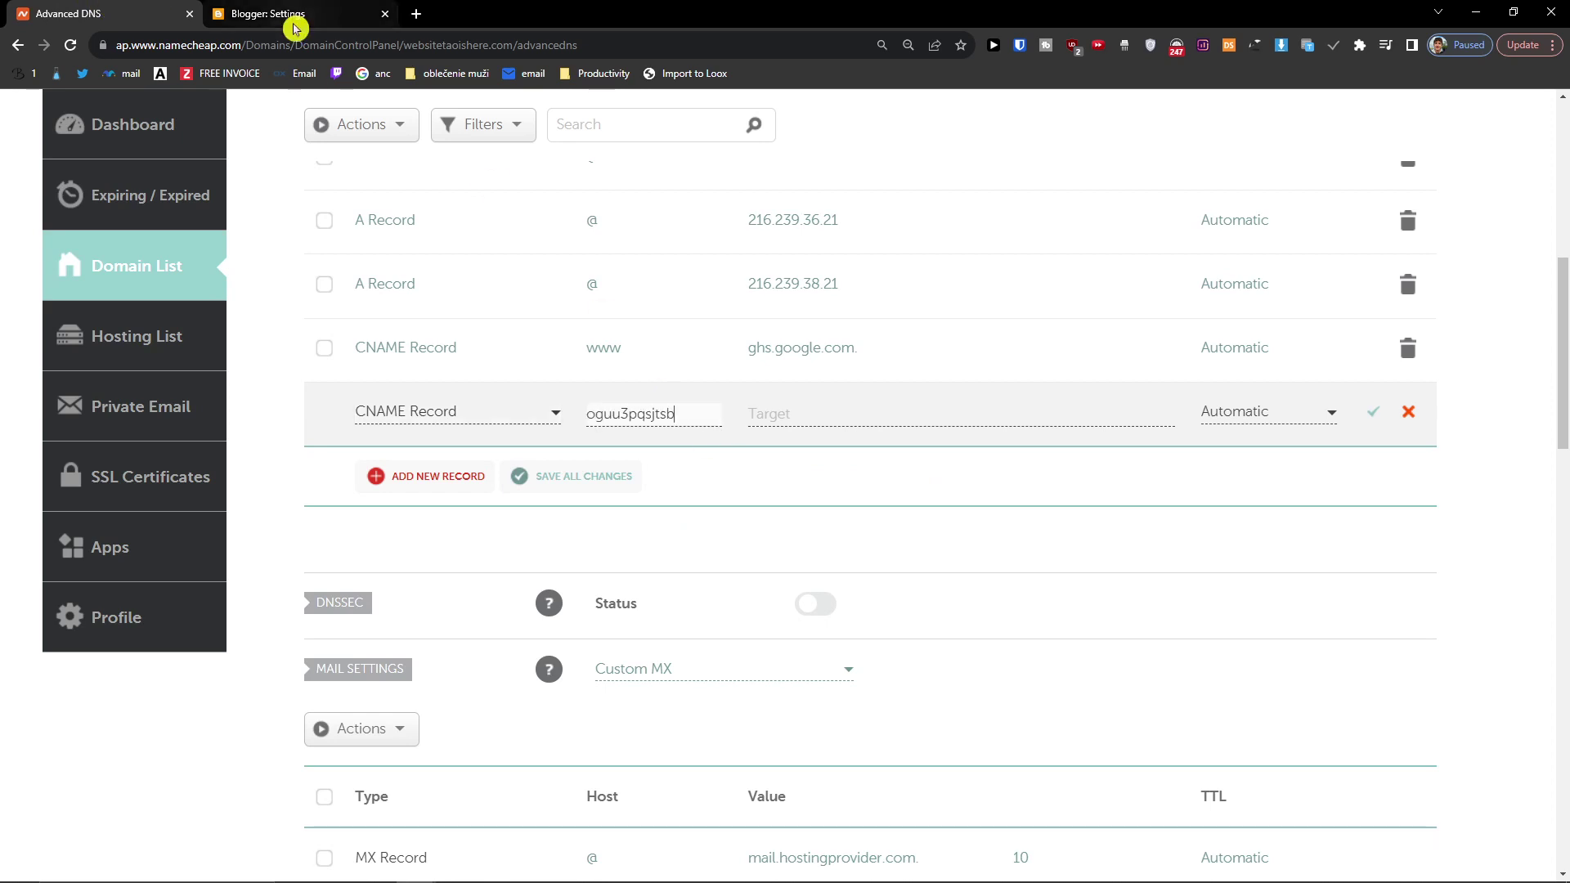
# Set its value to gv-2qfsqrd4mogc5t.dv.googlehosted.com and save the record.
pyautogui.click(294, 13)
pyautogui.moveTo(716, 517); pyautogui.dragTo(888, 512)
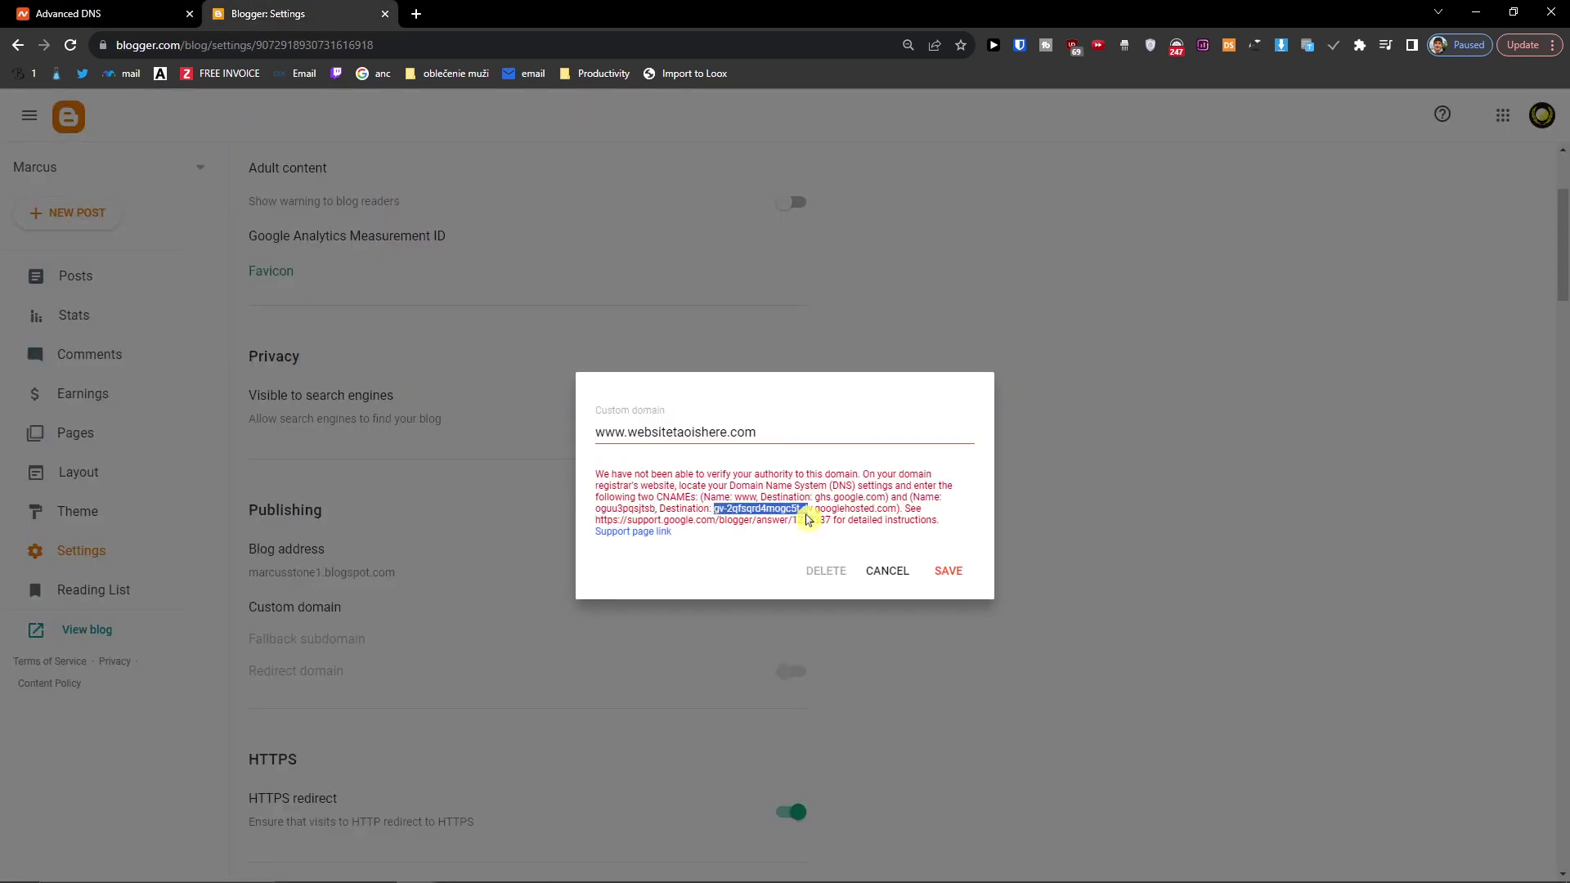
pyautogui.hotkey('ctrl', 'c')
pyautogui.click(136, 14)
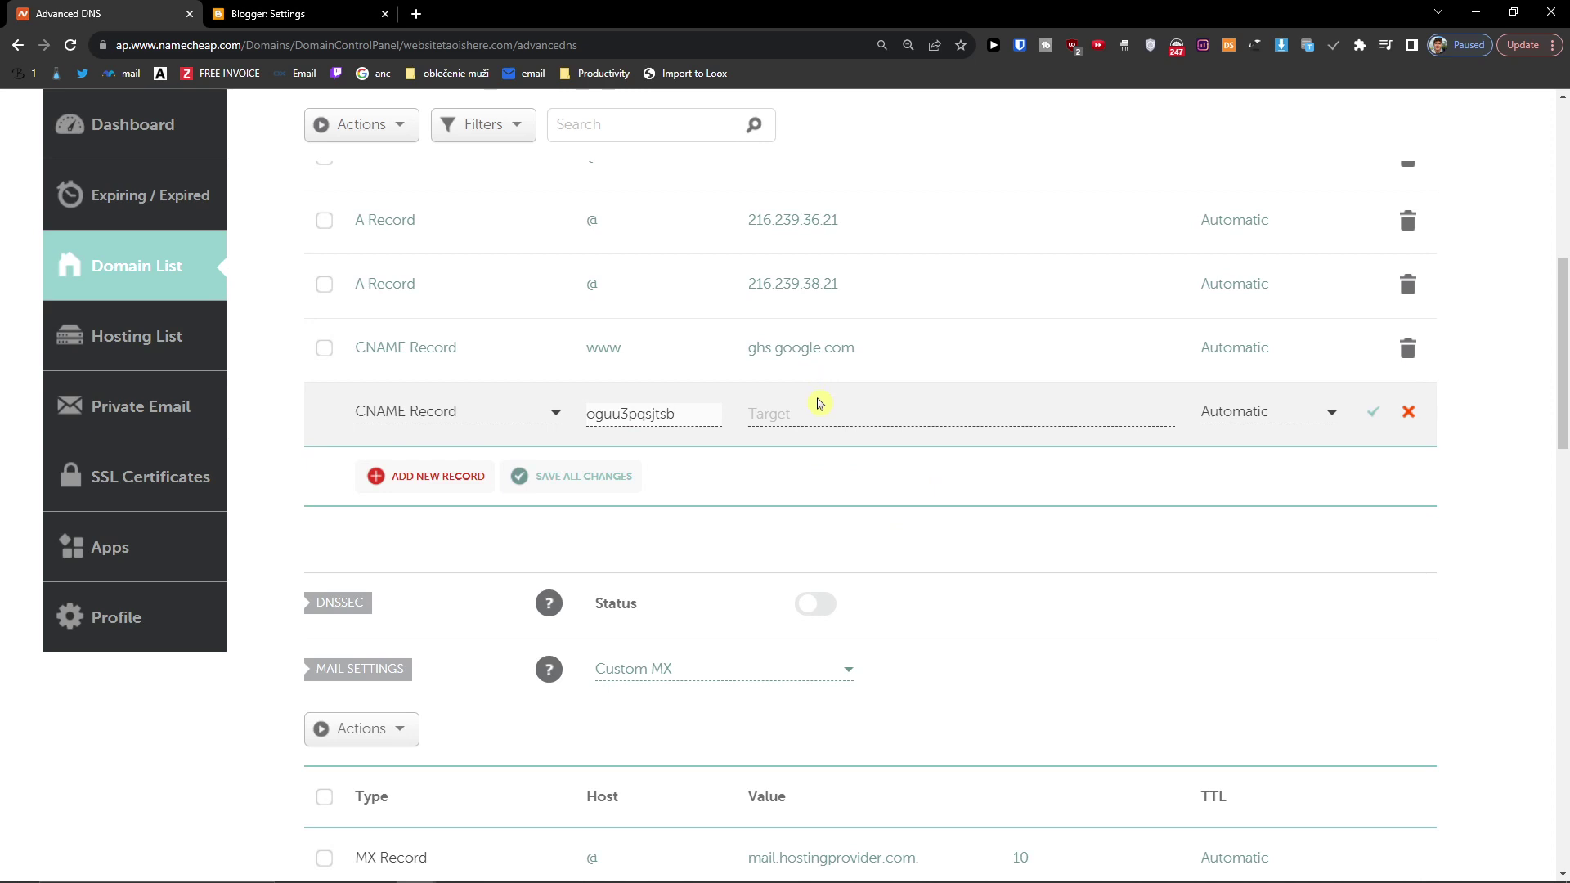
pyautogui.click(813, 412)
pyautogui.hotkey('ctrl', 'v')
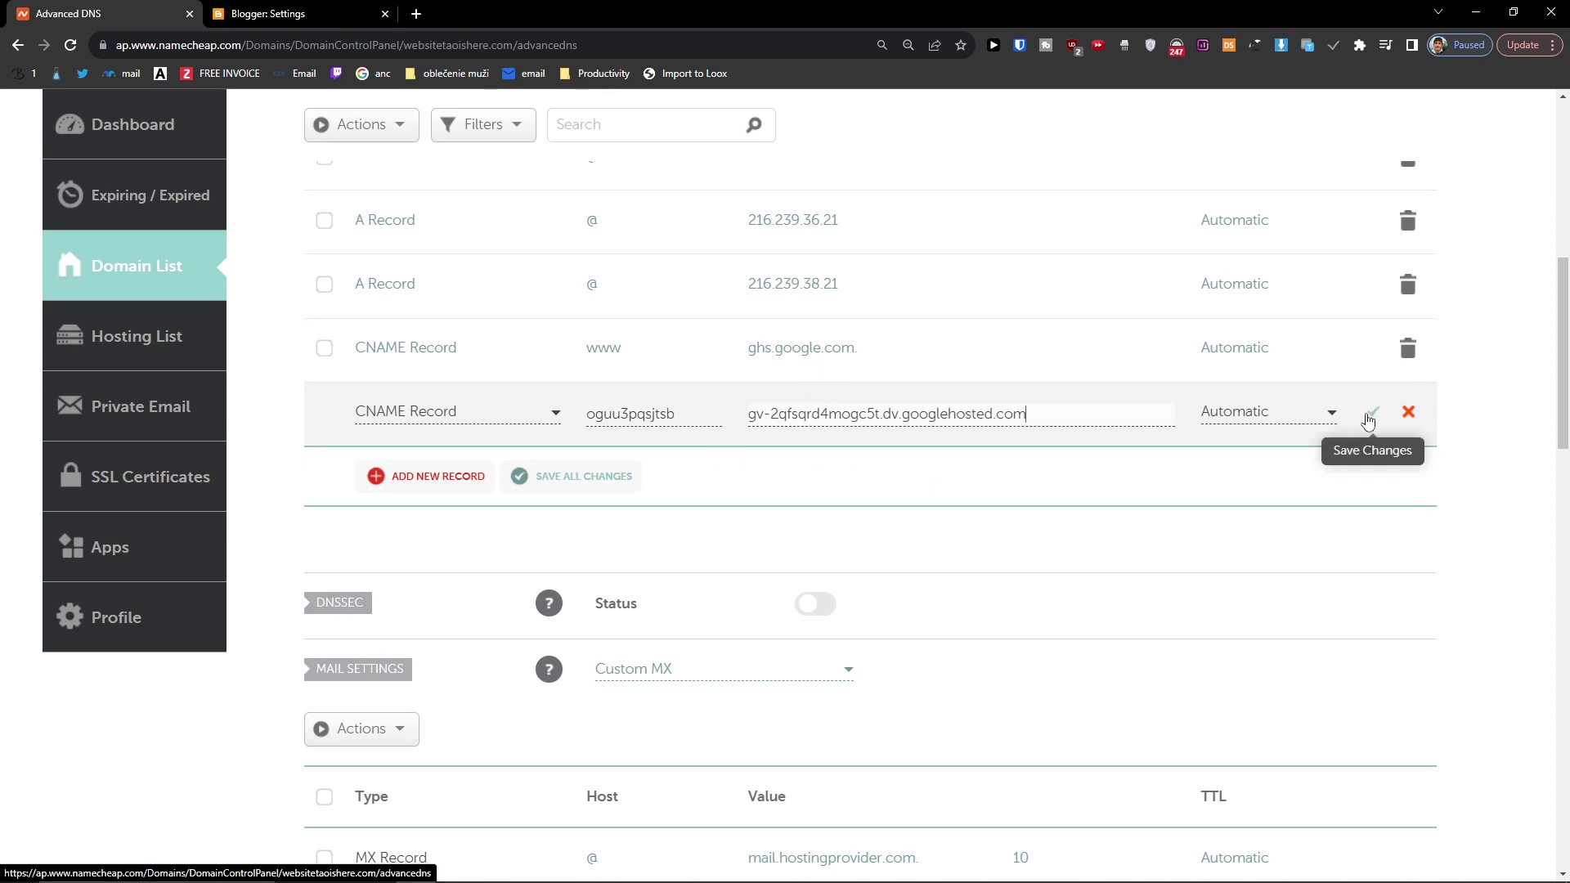
pyautogui.click(1369, 416)
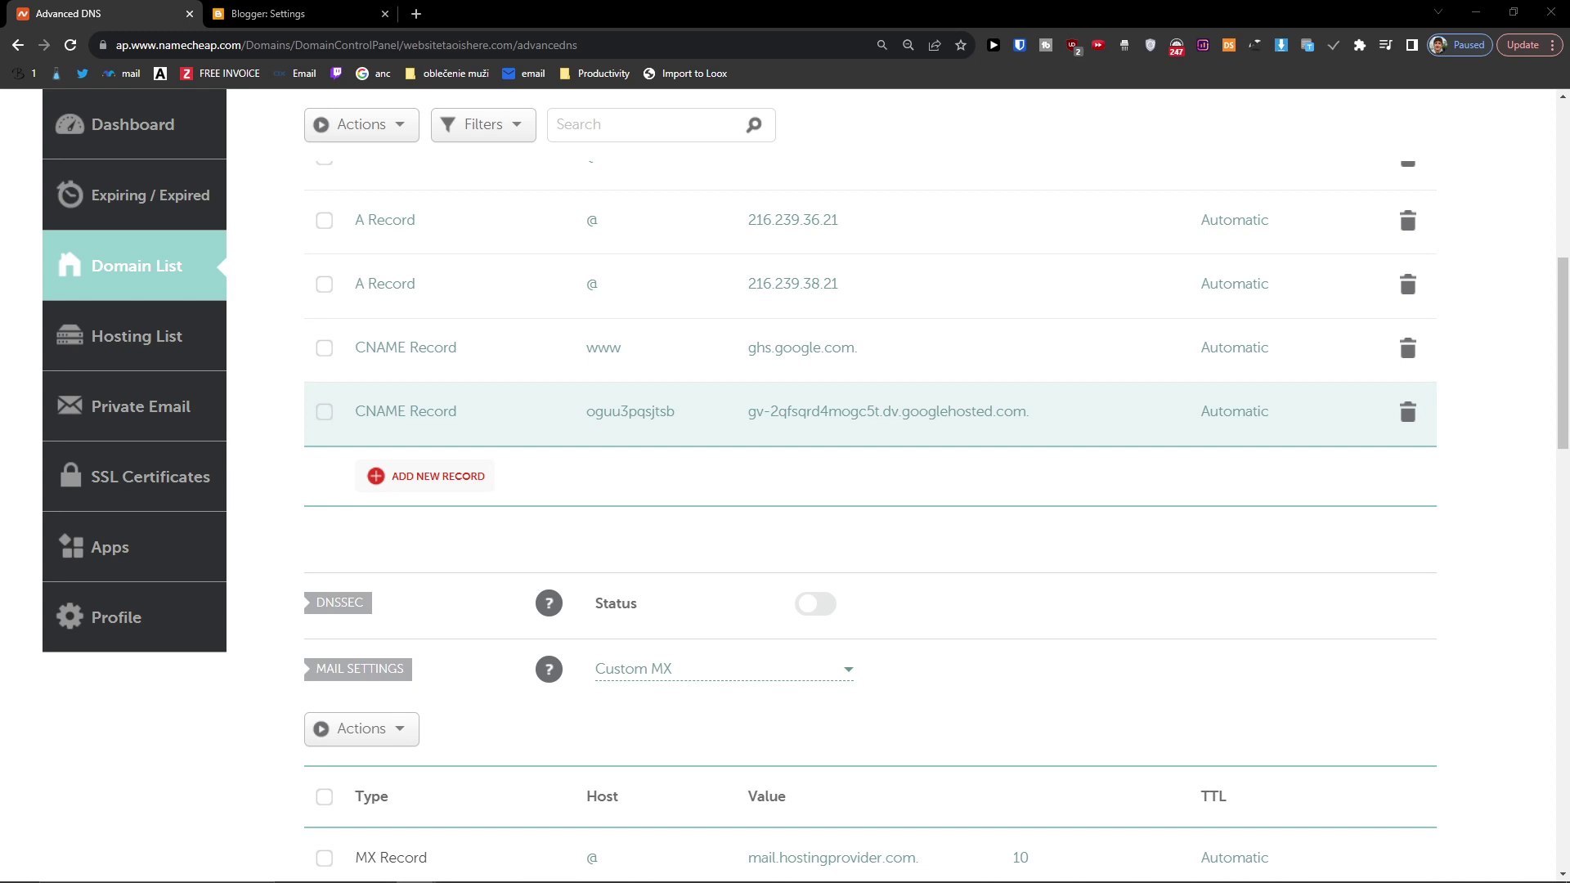
pyautogui.scroll(1, 700, 581)
pyautogui.scroll(1, 1220, 527)
pyautogui.scroll(1, 993, 780)
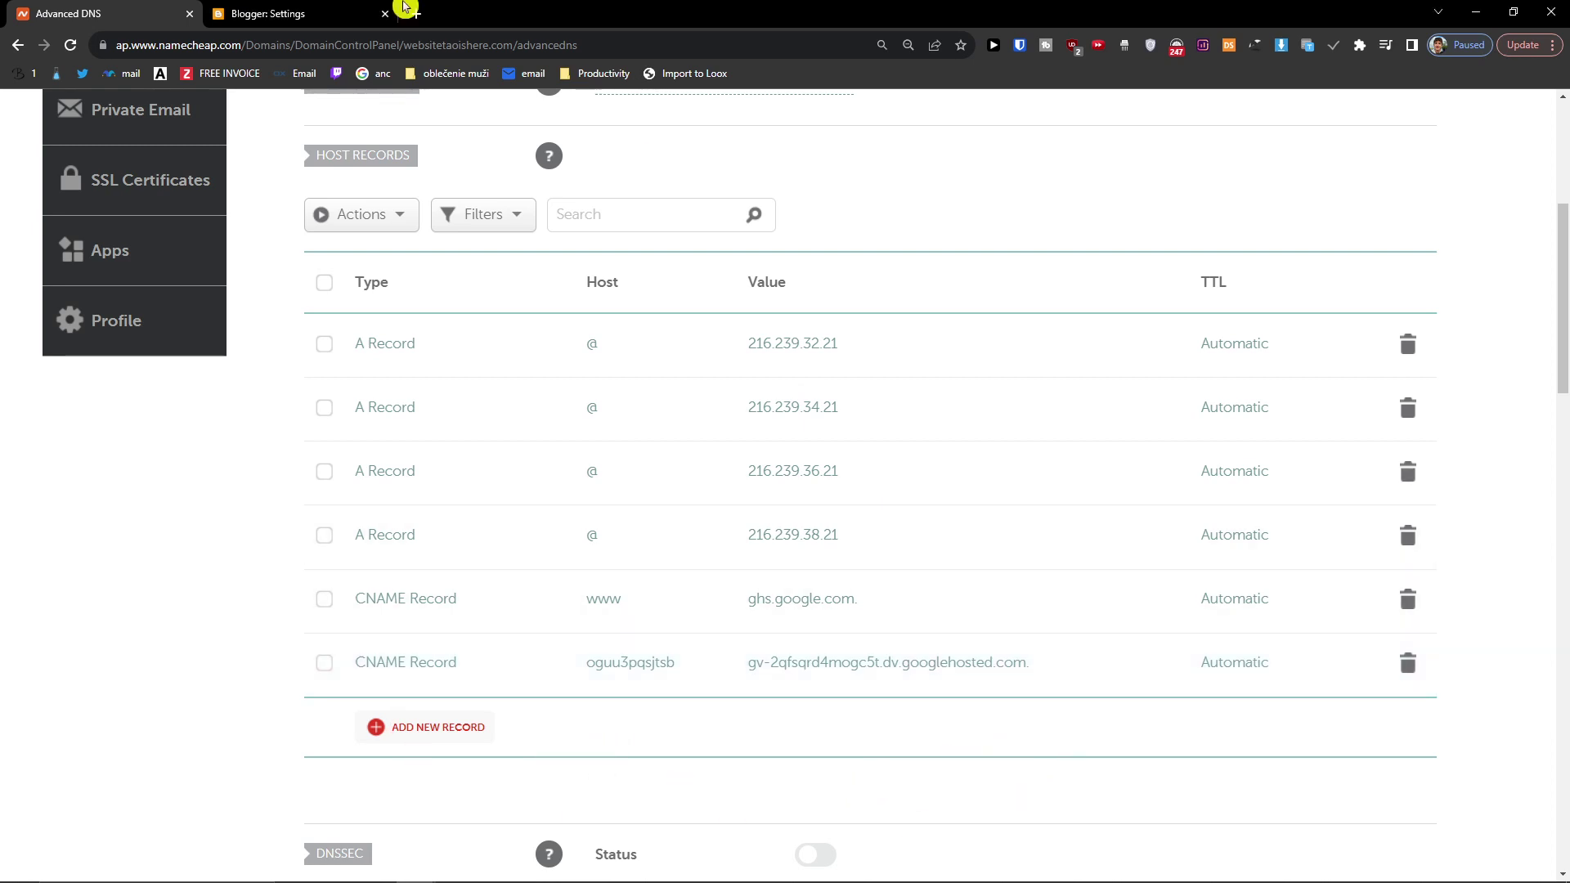
pyautogui.click(282, 12)
pyautogui.click(943, 576)
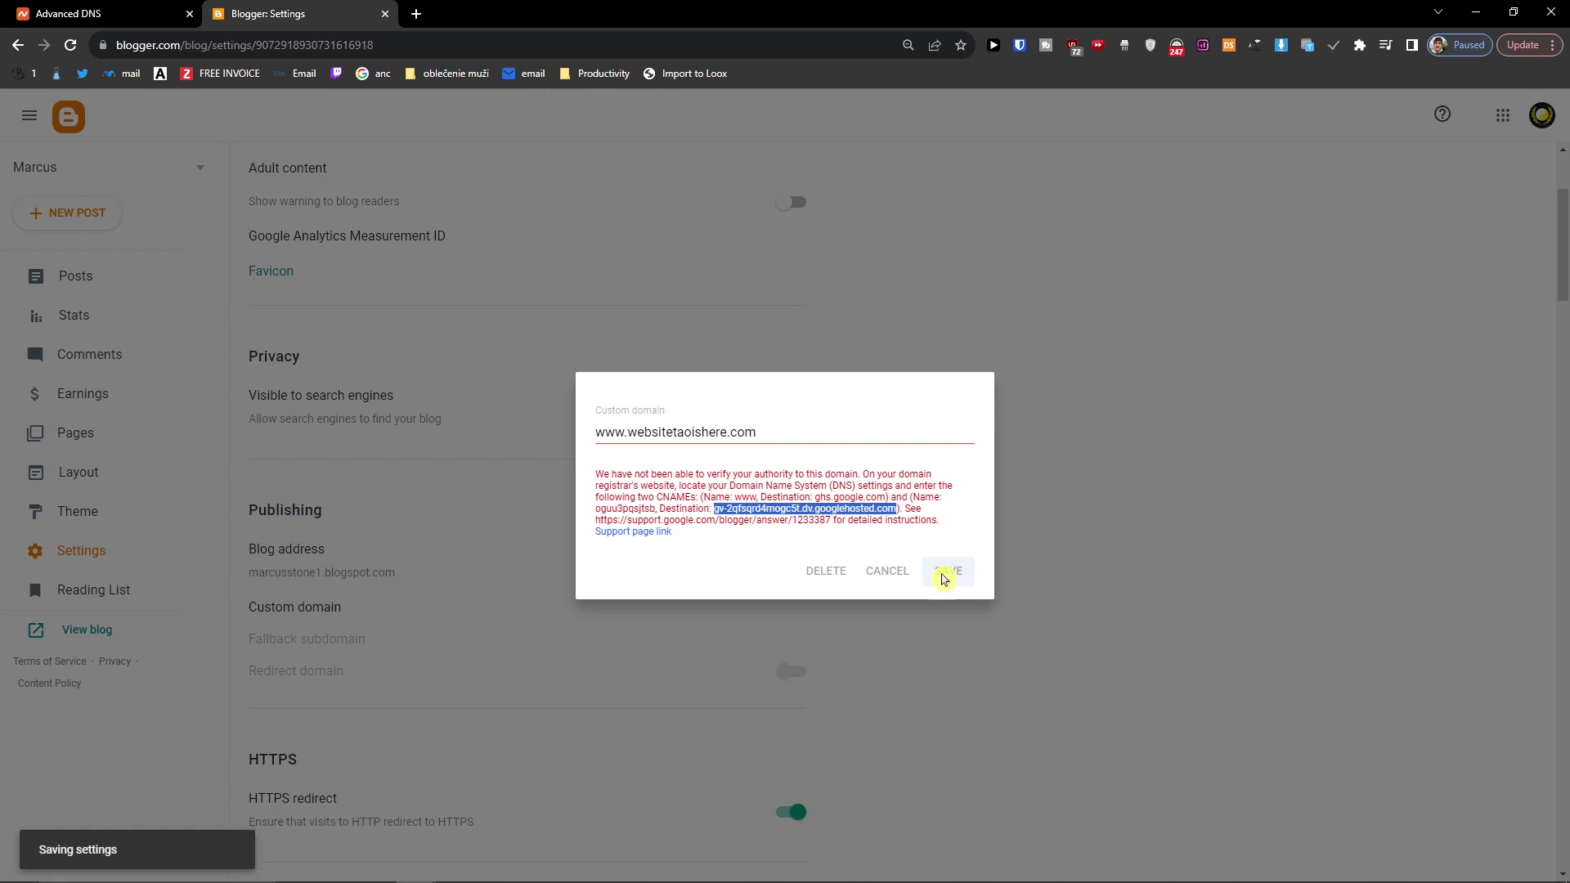
pyautogui.click(891, 873)
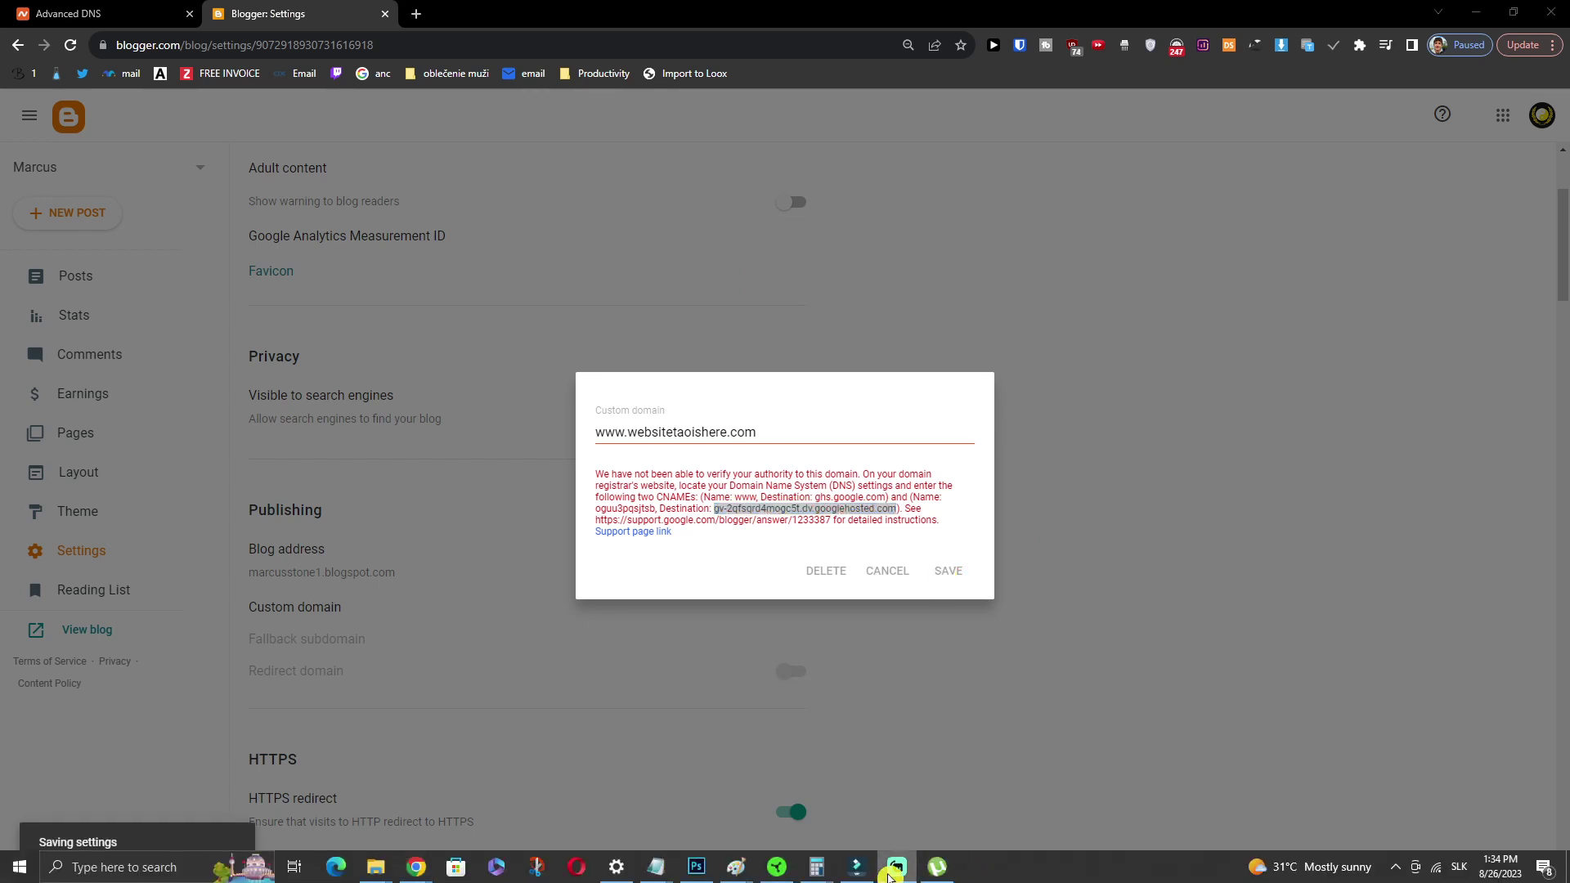
pyautogui.scroll(-1, 457, 574)
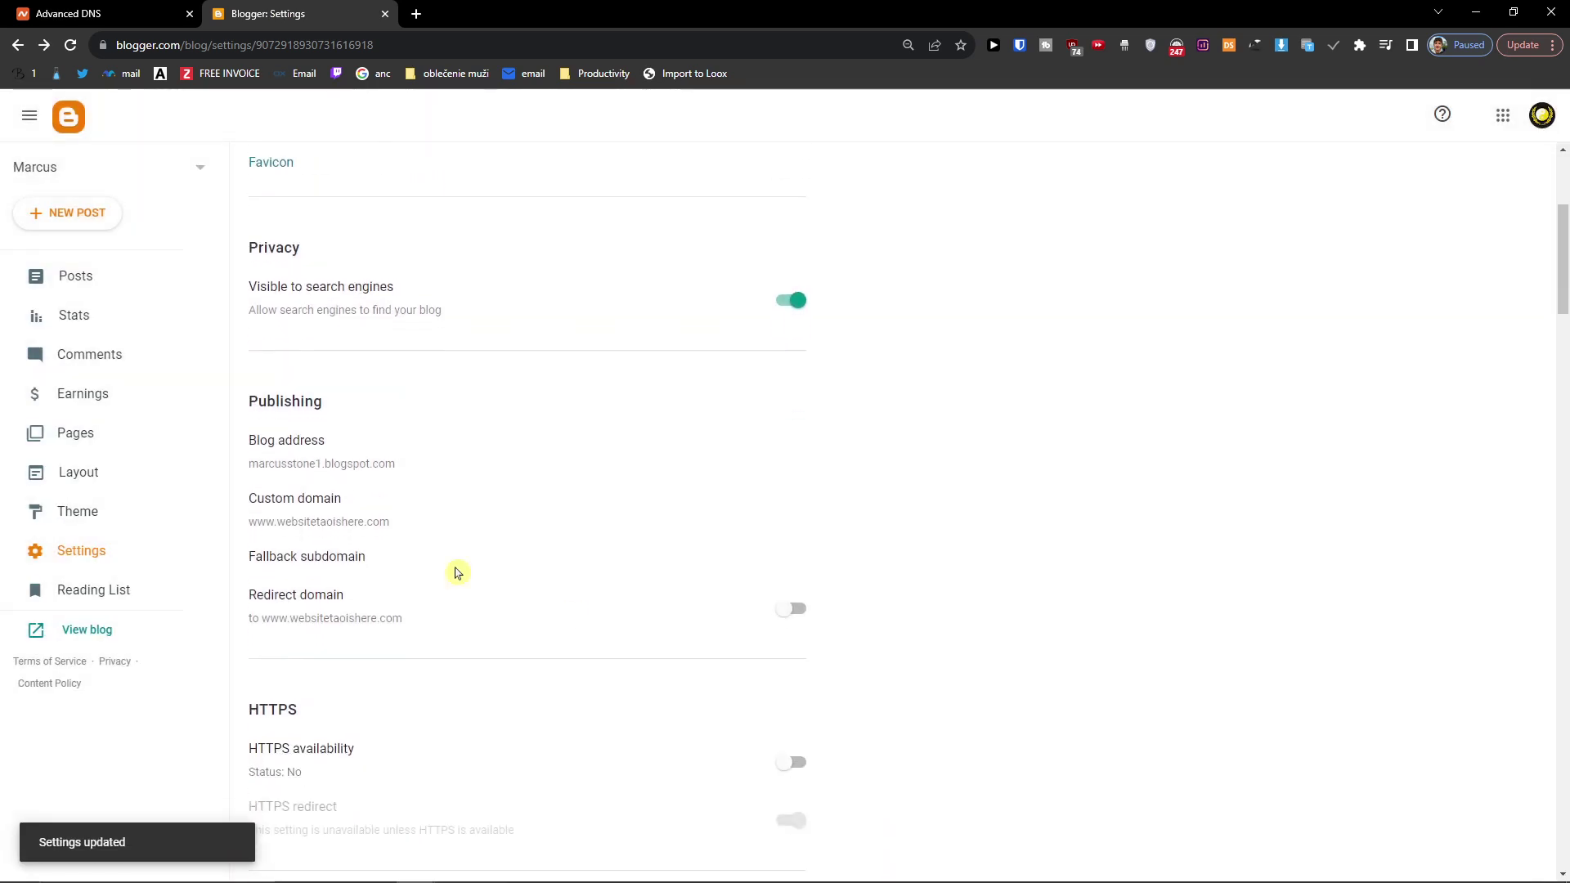
pyautogui.click(326, 512)
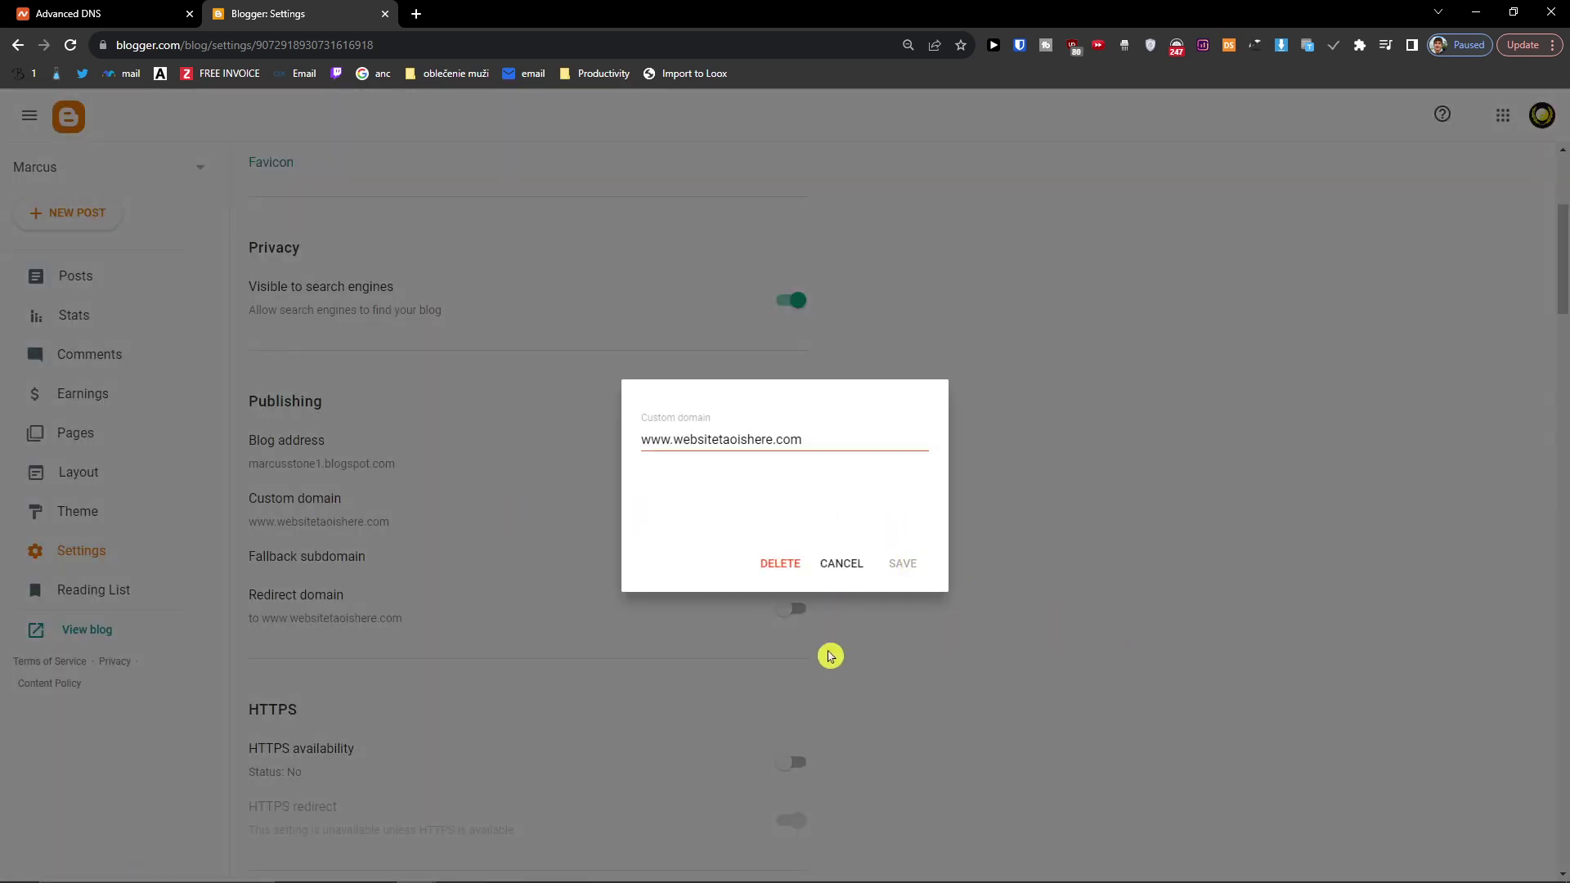
pyautogui.click(840, 565)
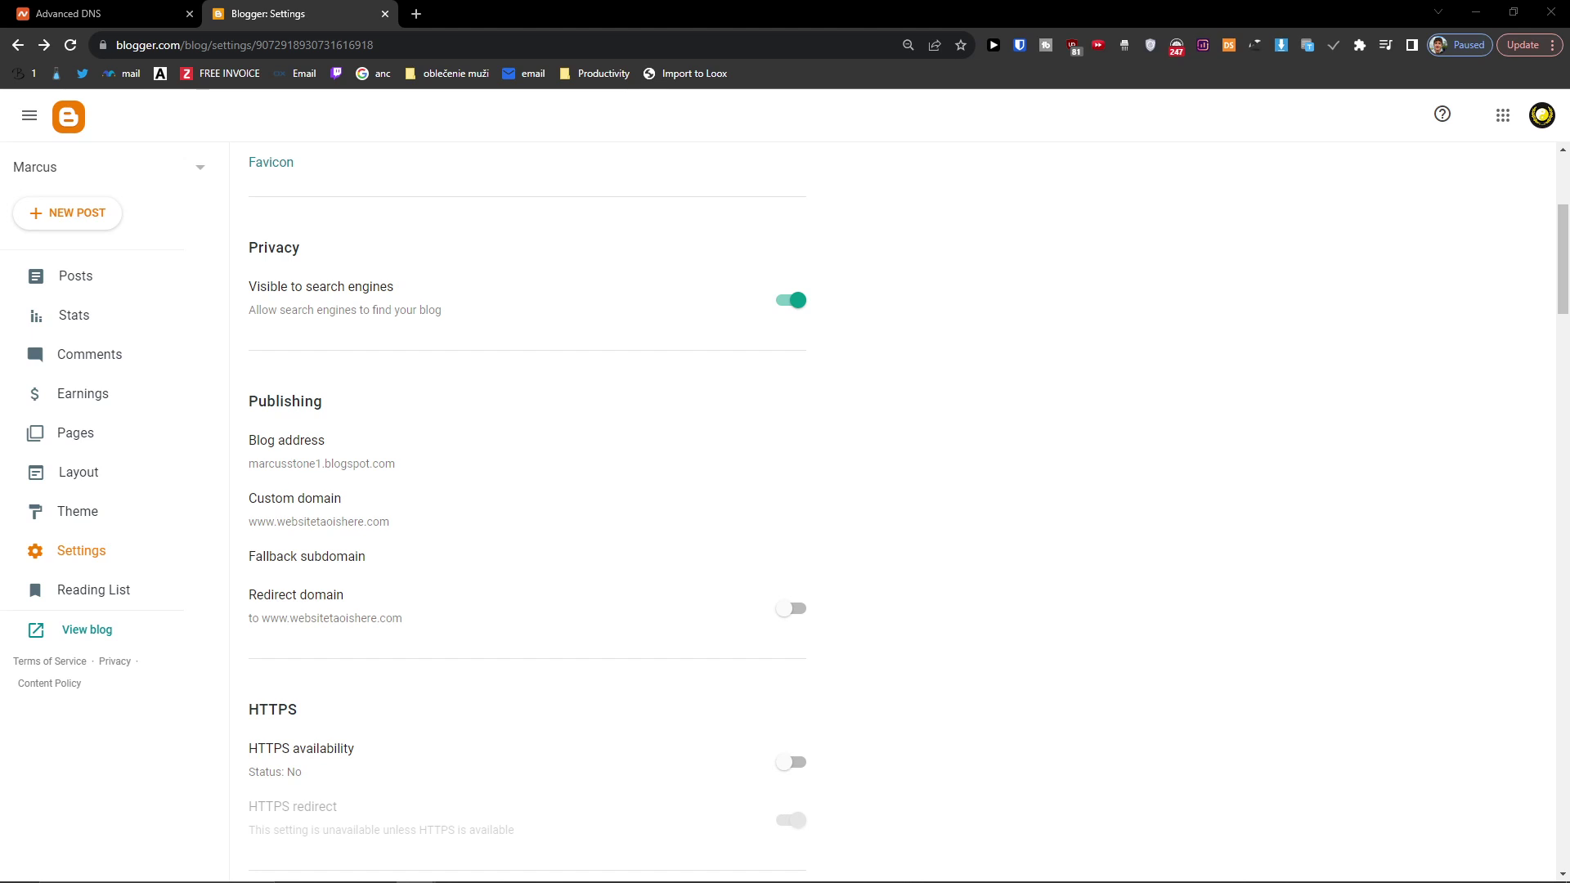
# Return to Namecheap's Advanced DNS and review the completed host records table.
pyautogui.click(147, 18)
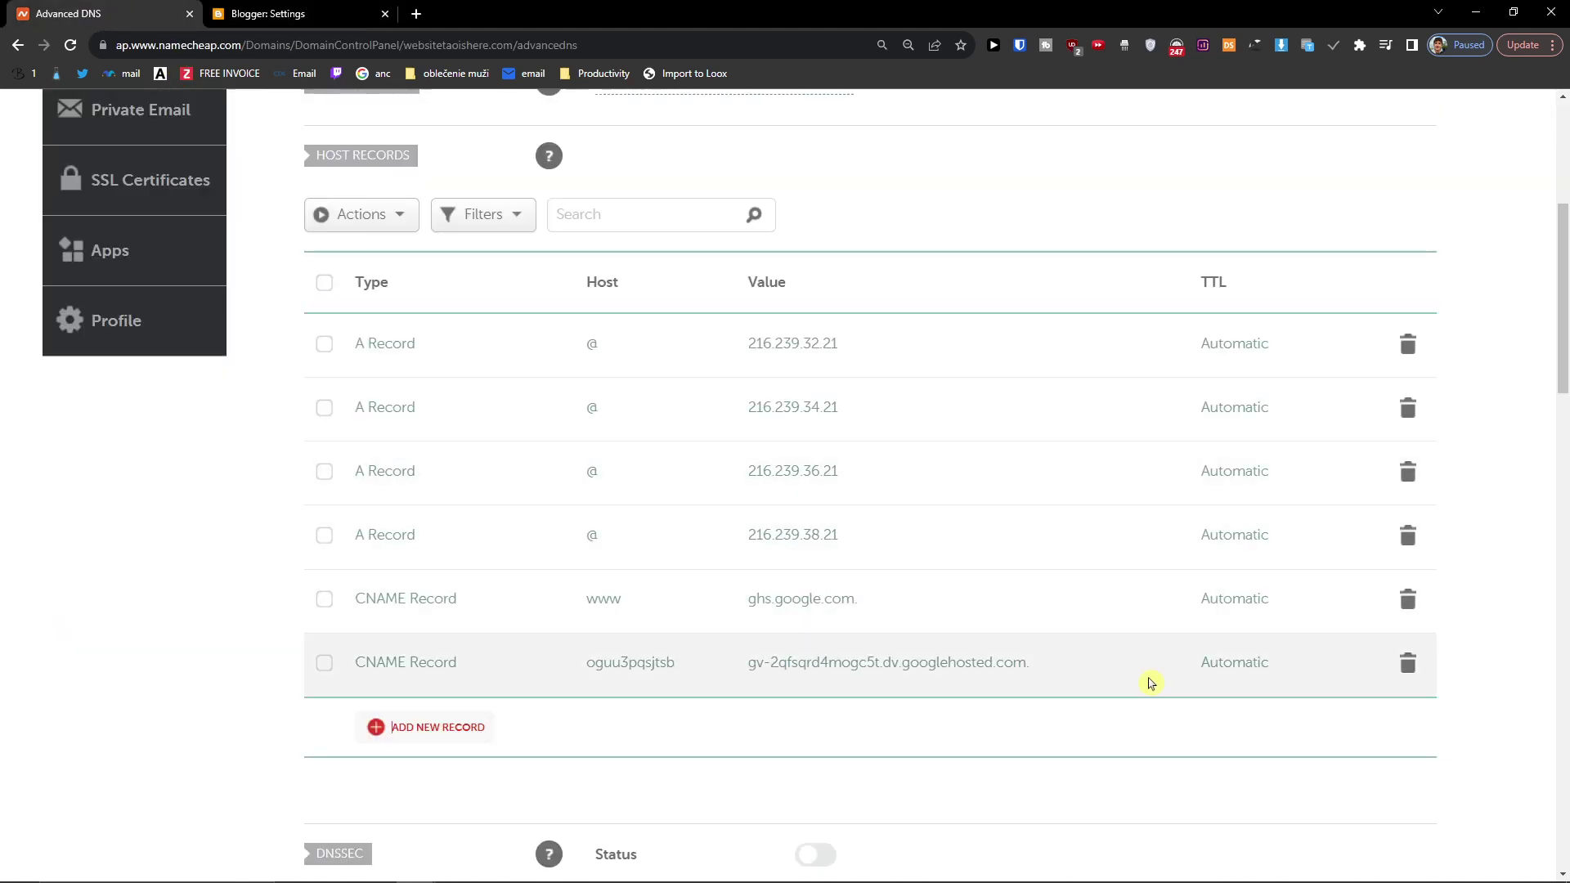
pyautogui.moveTo(1149, 682)
pyautogui.mouseDown()
pyautogui.moveTo(287, 343)
pyautogui.moveTo(1286, 666)
pyautogui.mouseUp()
pyautogui.click(256, 298)
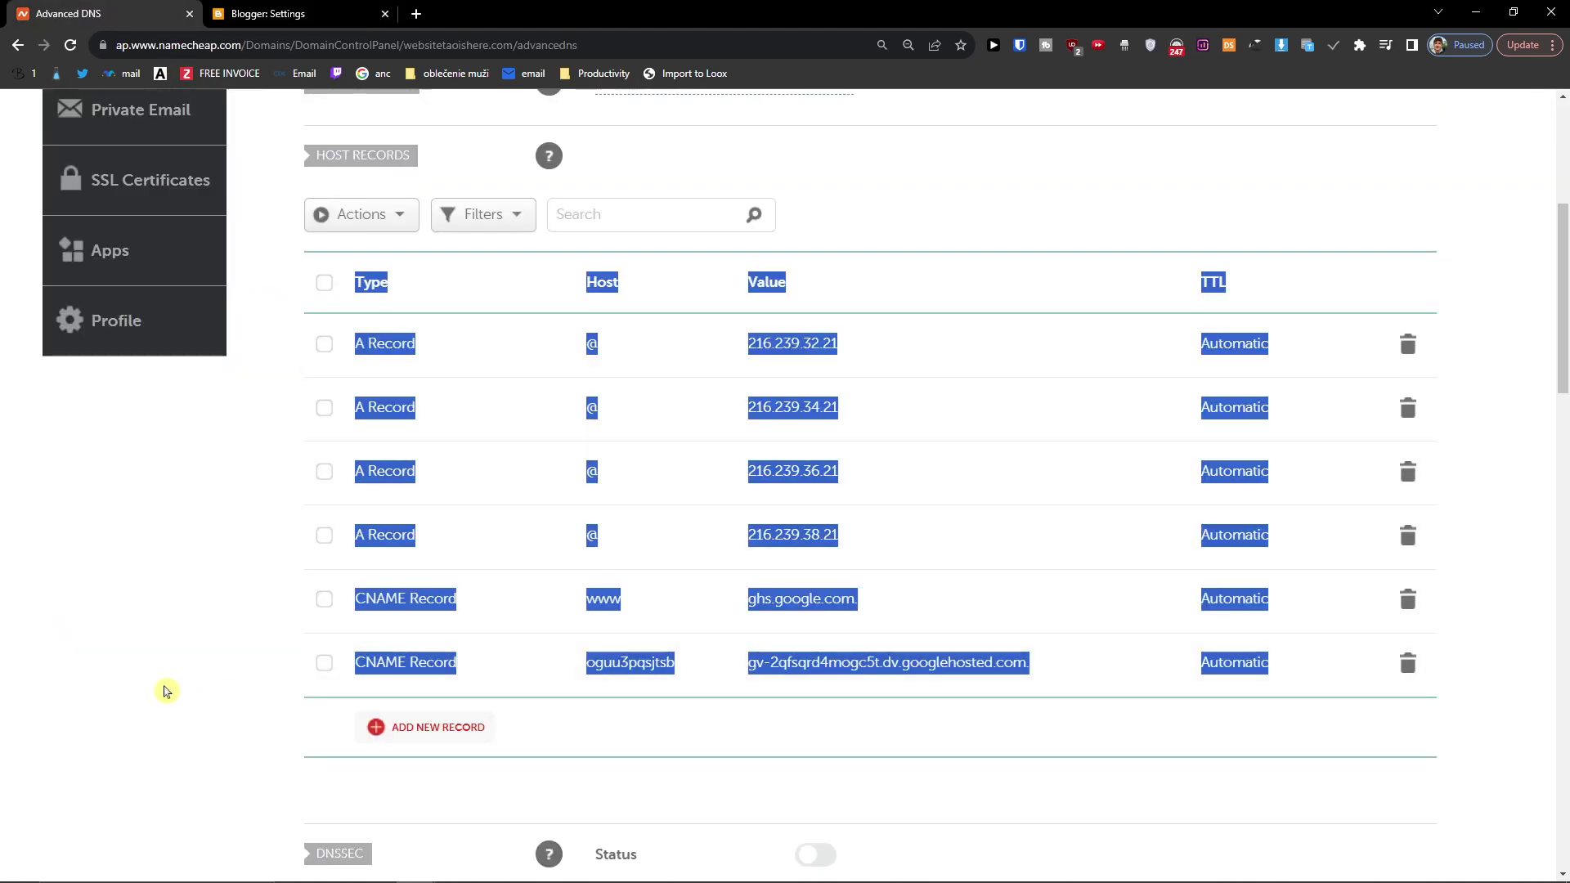
pyautogui.click(1142, 873)
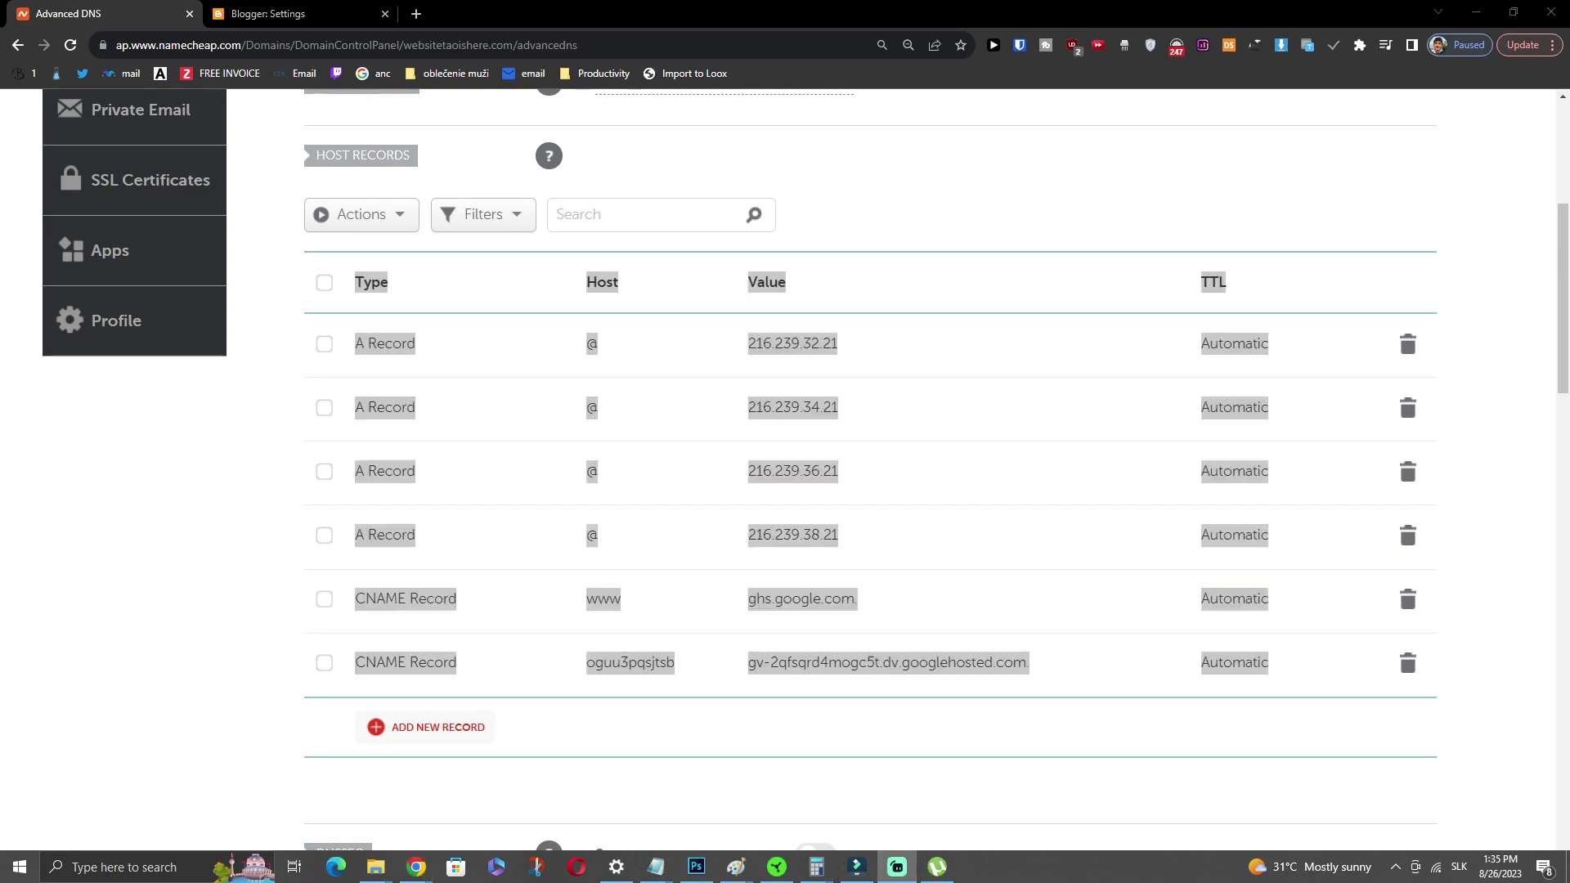